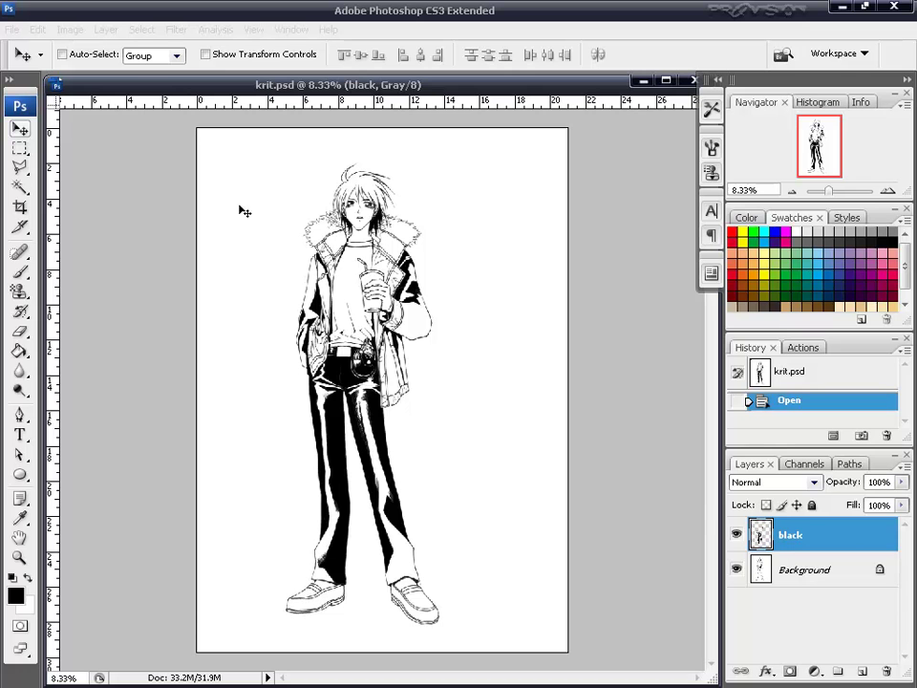
Choose the Polygonal Lasso tool and zoom in on the figure.
{"action": "left_click", "coordinate": [16, 169]}
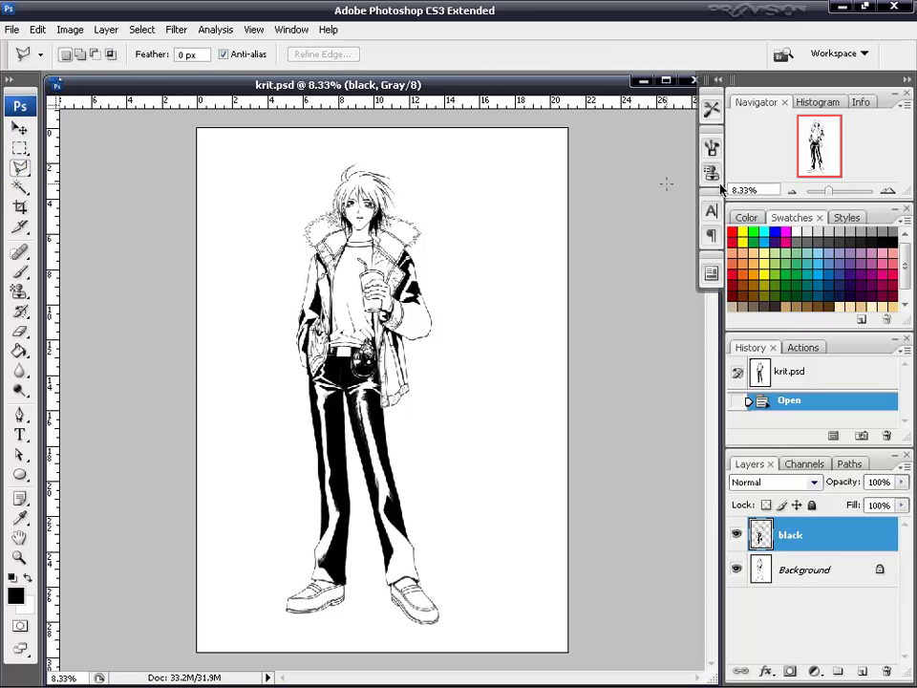
{"action": "key", "text": "ctrl+plus"}
{"action": "key", "text": "ctrl+plus"}
{"action": "scroll", "coordinate": [534, 384], "scroll_direction": "up", "scroll_amount": 3}
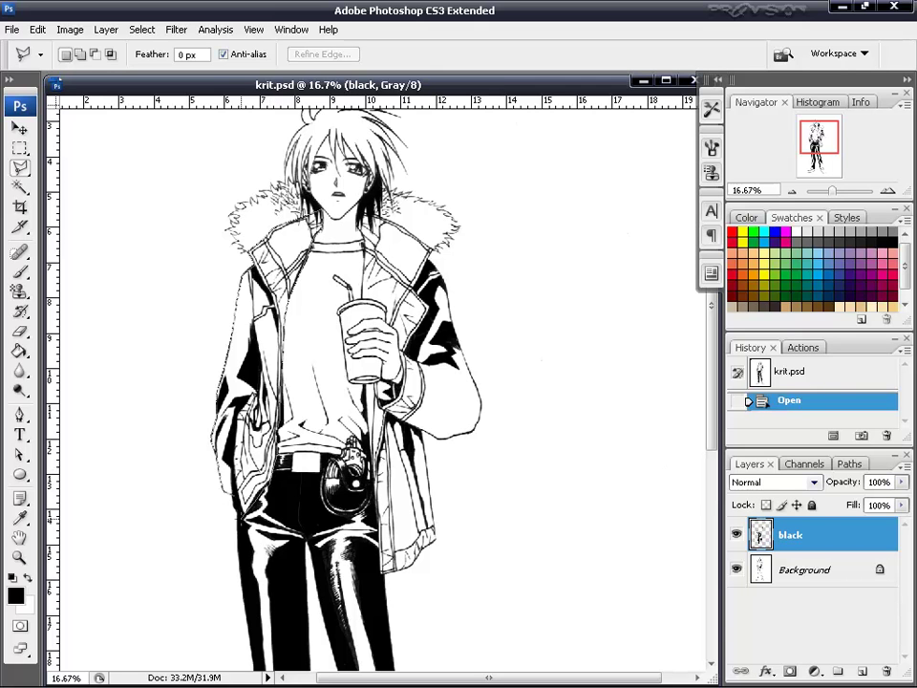
Close the Polygonal Lasso outline so it encloses the jacket.
{"action": "double_click", "coordinate": [179, 374]}
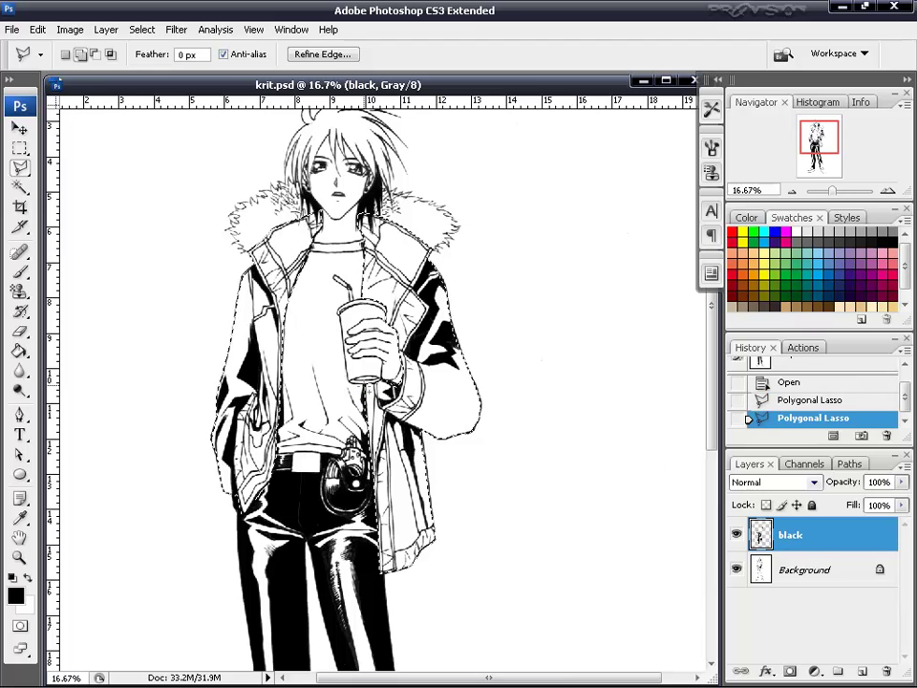
Fill the jacket selection with white on a new Multiply layer using the Paint Bucket.
{"action": "left_click", "coordinate": [19, 351]}
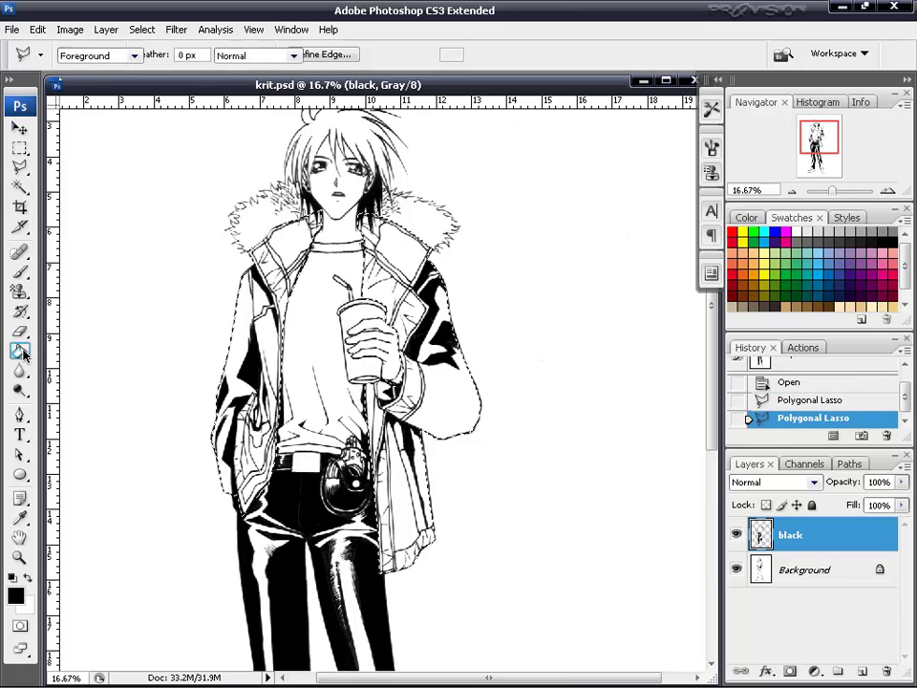
{"action": "left_click", "coordinate": [27, 578]}
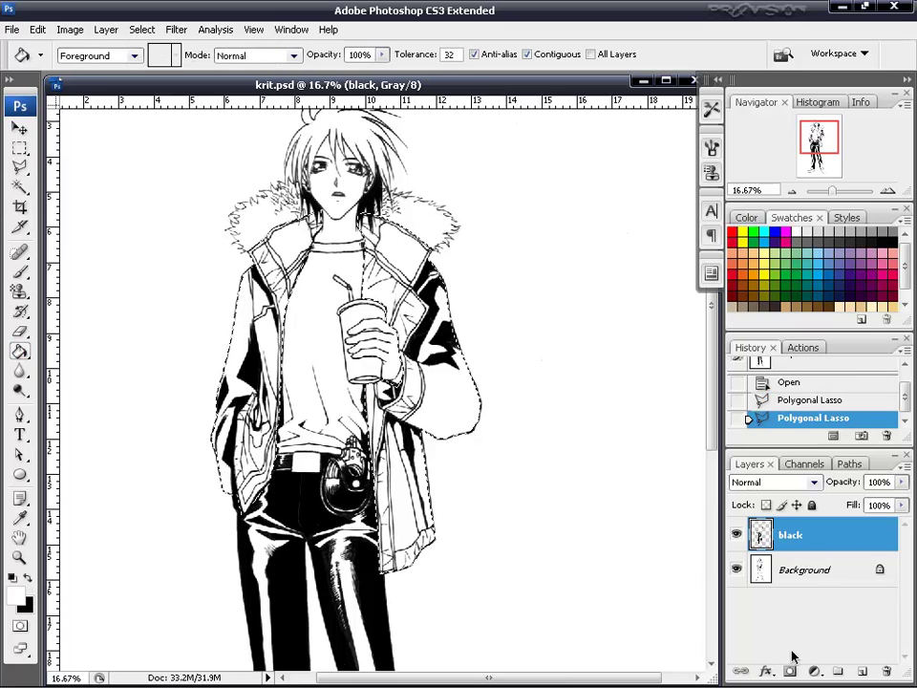
{"action": "left_click", "coordinate": [862, 671]}
{"action": "left_click", "coordinate": [813, 482]}
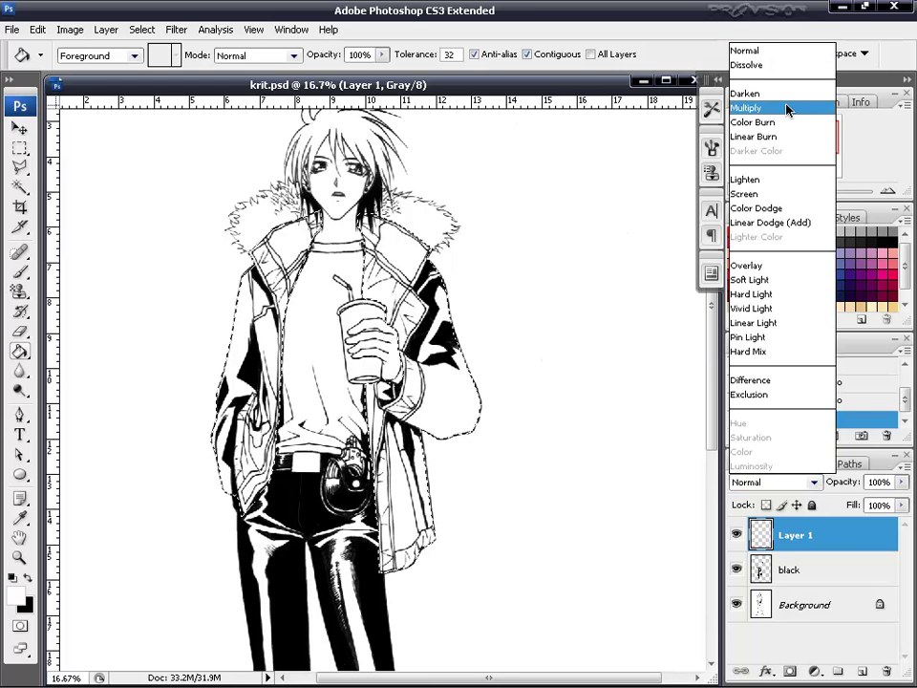
{"action": "left_click", "coordinate": [747, 107]}
{"action": "left_click", "coordinate": [339, 234]}
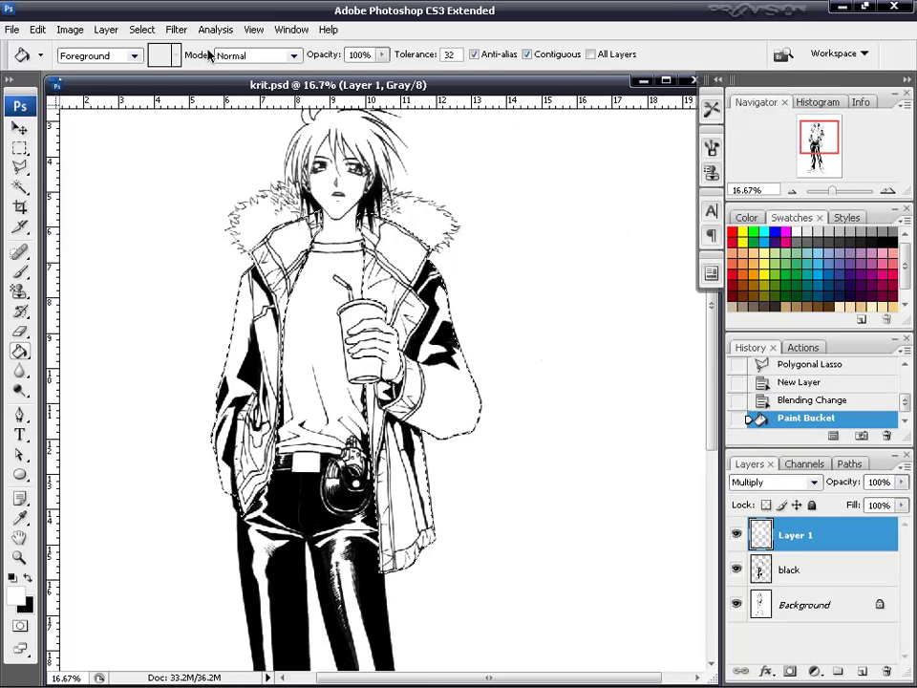
Apply Add Noise at about 294% to the jacket fill.
{"action": "left_click", "coordinate": [177, 29]}
{"action": "mouse_move", "coordinate": [188, 241]}
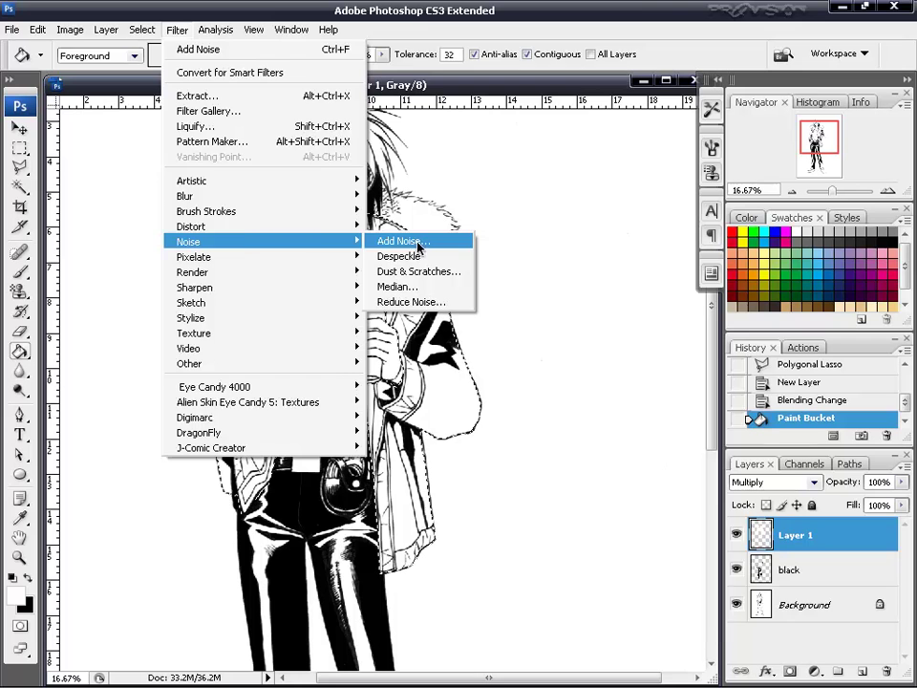
{"action": "left_click", "coordinate": [405, 242]}
{"action": "left_click_drag", "start_coordinate": [647, 543], "coordinate": [629, 545]}
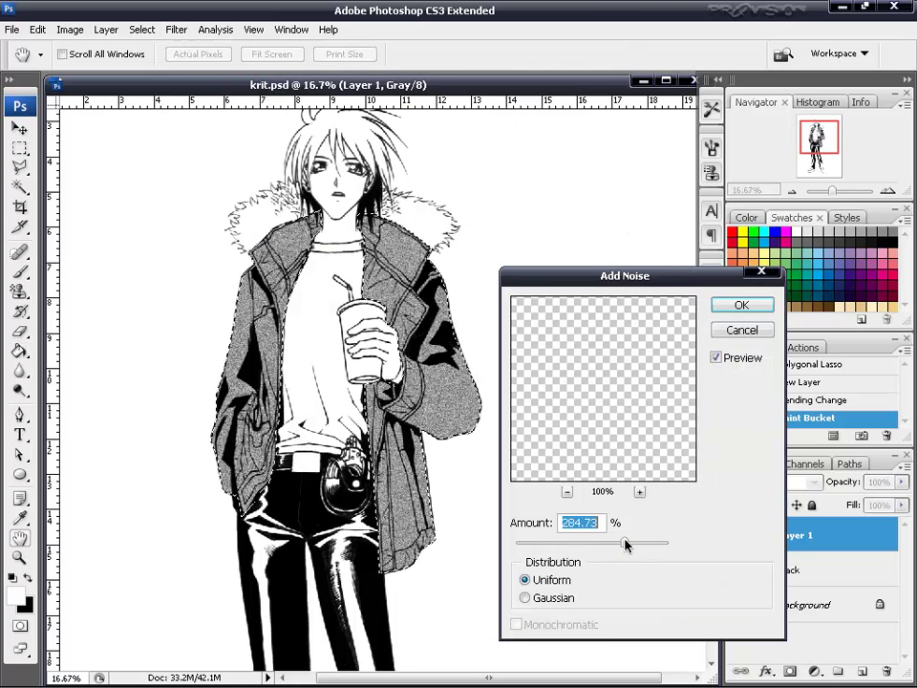
{"action": "left_click", "coordinate": [733, 309]}
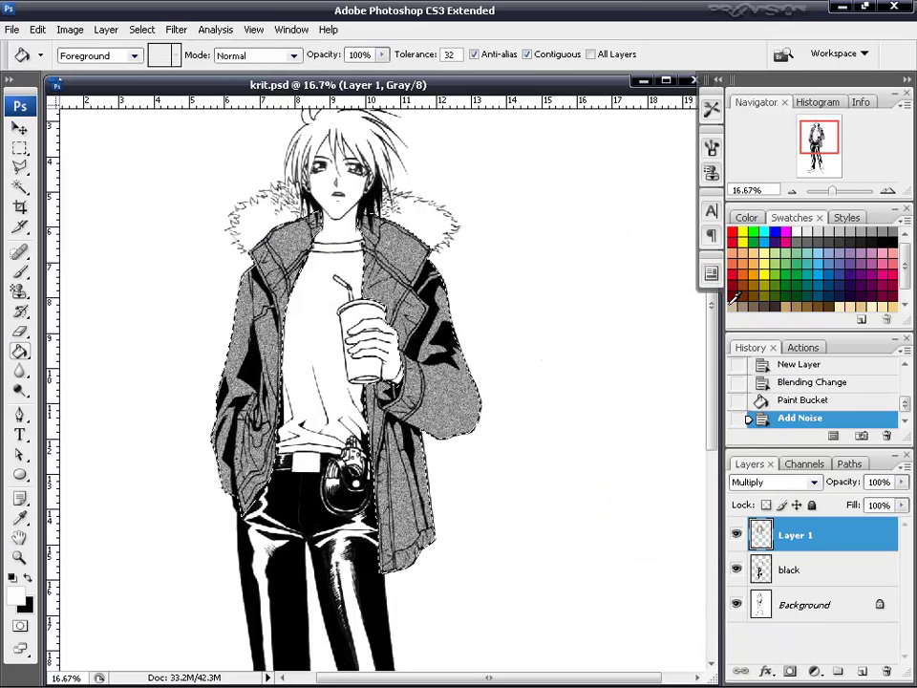
{"action": "scroll", "coordinate": [534, 382], "scroll_direction": "down", "scroll_amount": 5}
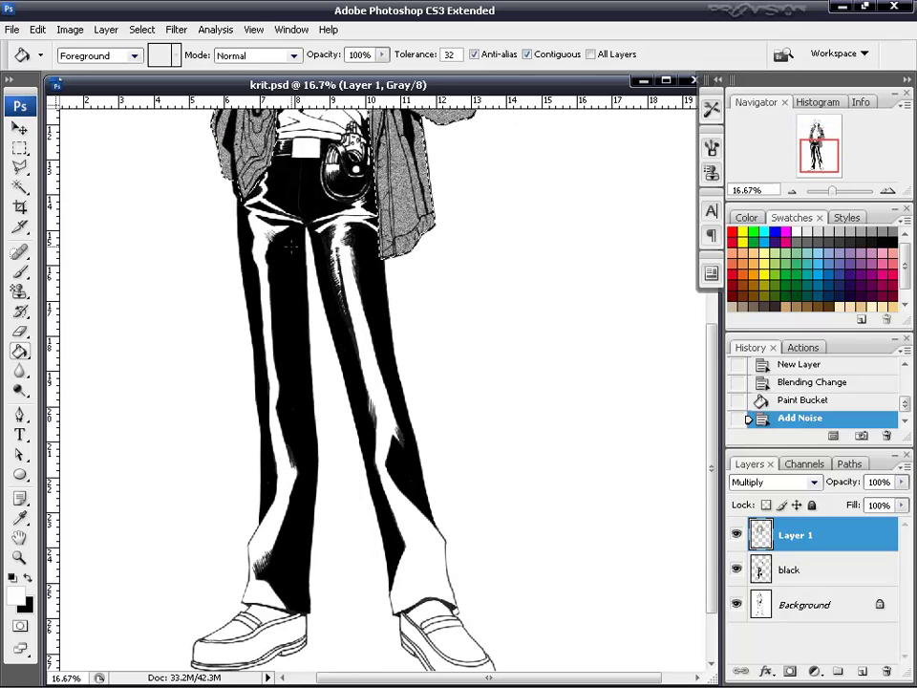
Start a Polygonal Lasso outline up the left trouser leg from hem to top.
{"action": "left_click", "coordinate": [19, 166]}
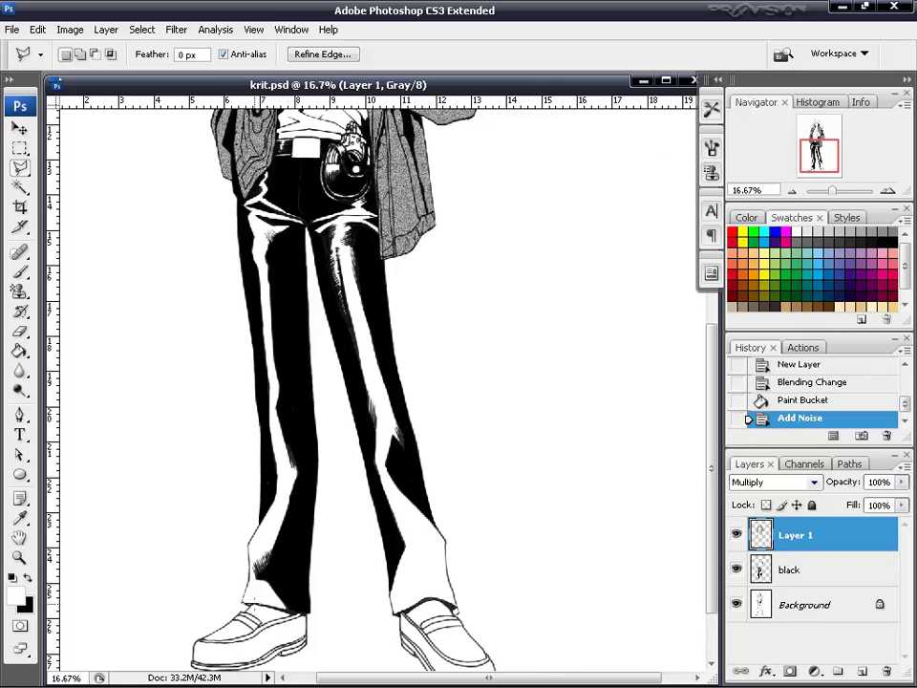
{"action": "left_click", "coordinate": [292, 612]}
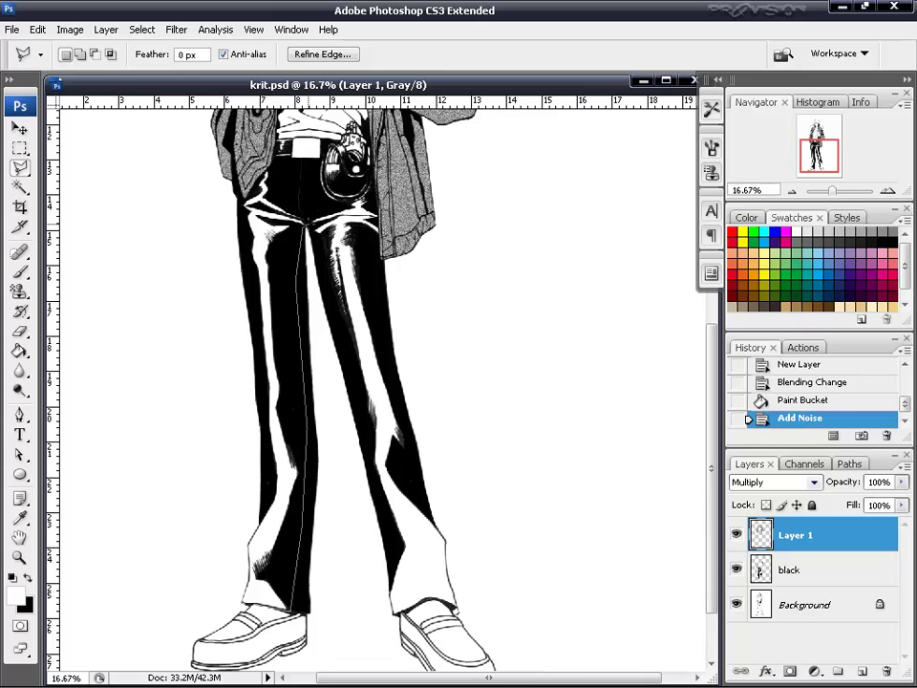
{"action": "left_click", "coordinate": [302, 229]}
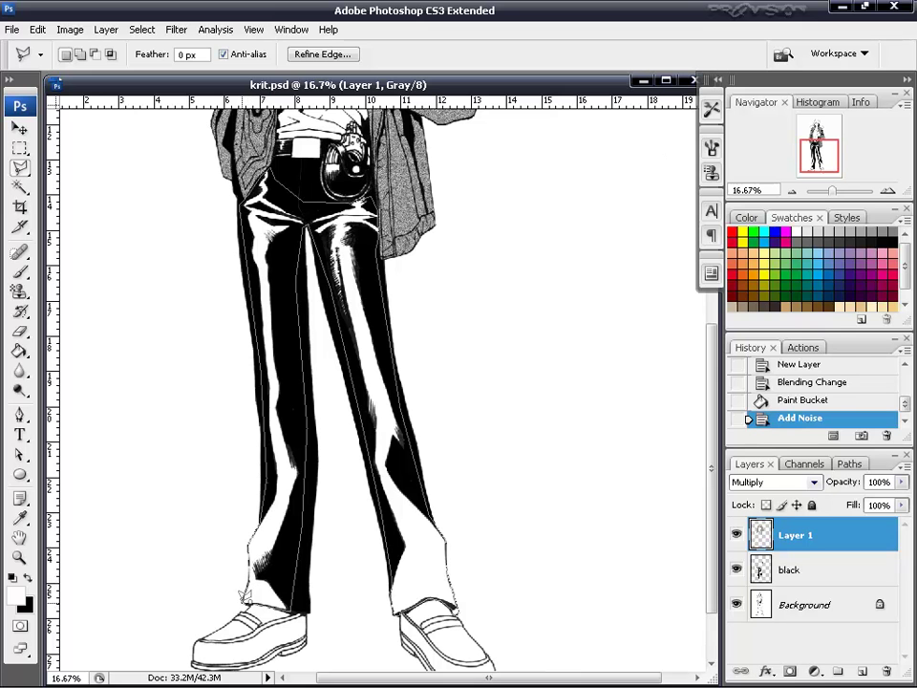
Close the trouser outline and lay a reflected gray gradient across it on a Multiply layer.
{"action": "key", "text": "Return"}
{"action": "left_click", "coordinate": [18, 351]}
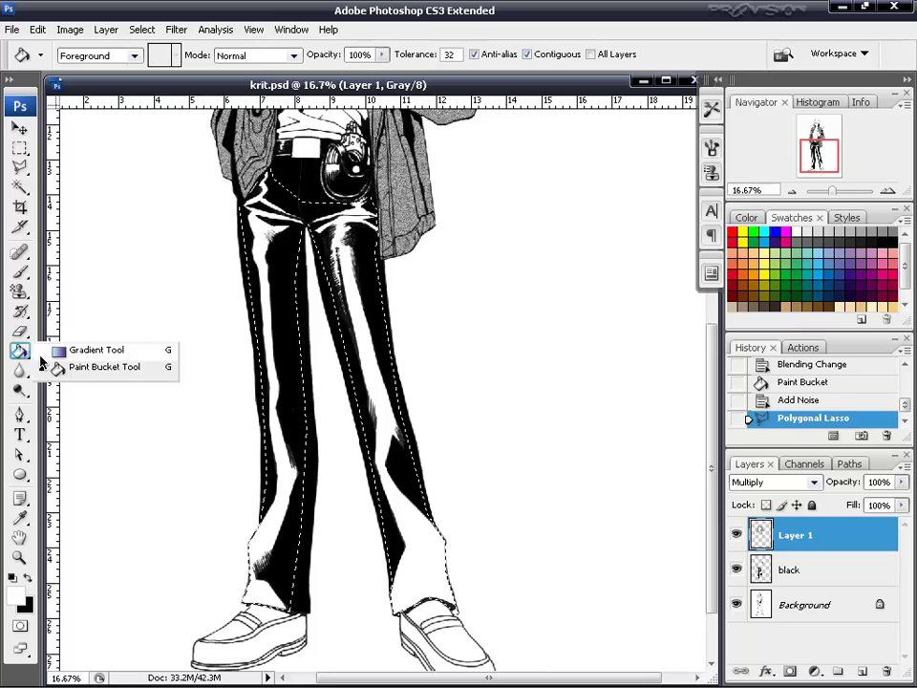
{"action": "left_click", "coordinate": [67, 348]}
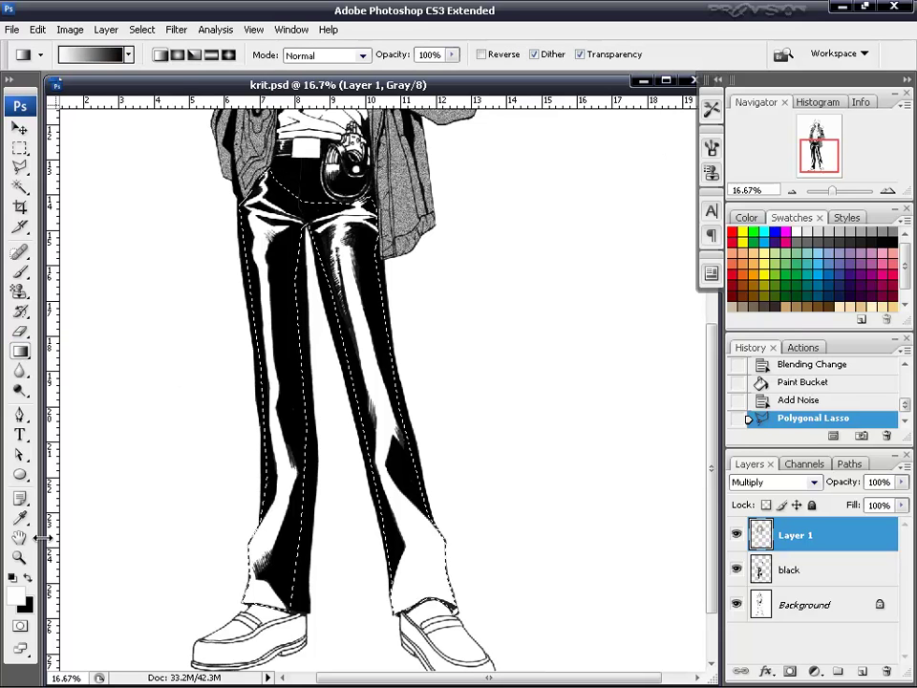
{"action": "left_click", "coordinate": [211, 55]}
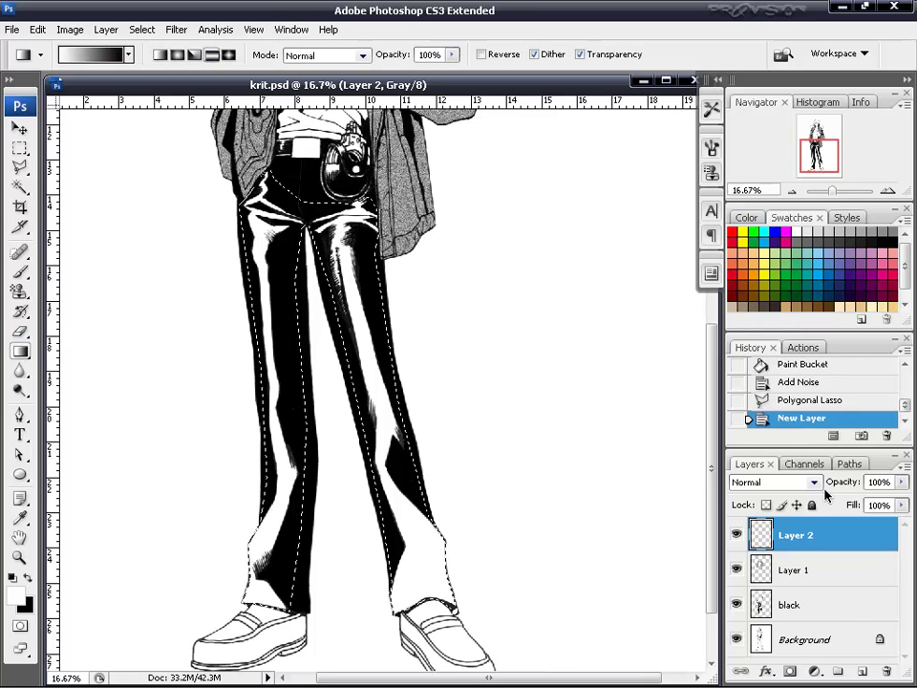
{"action": "left_click", "coordinate": [813, 482]}
{"action": "left_click", "coordinate": [769, 110]}
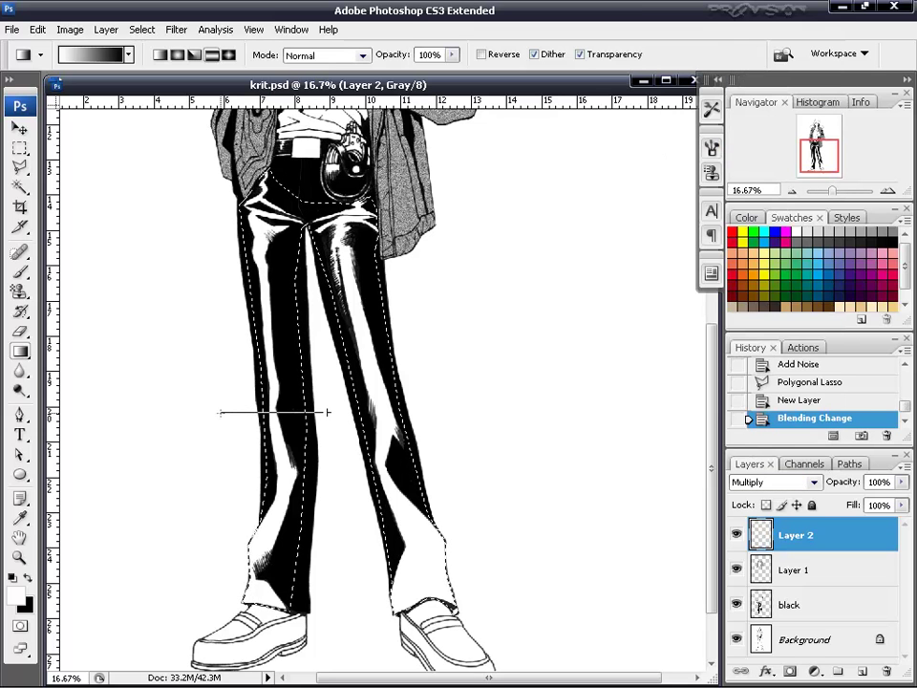
{"action": "left_click_drag", "start_coordinate": [327, 412], "coordinate": [219, 413]}
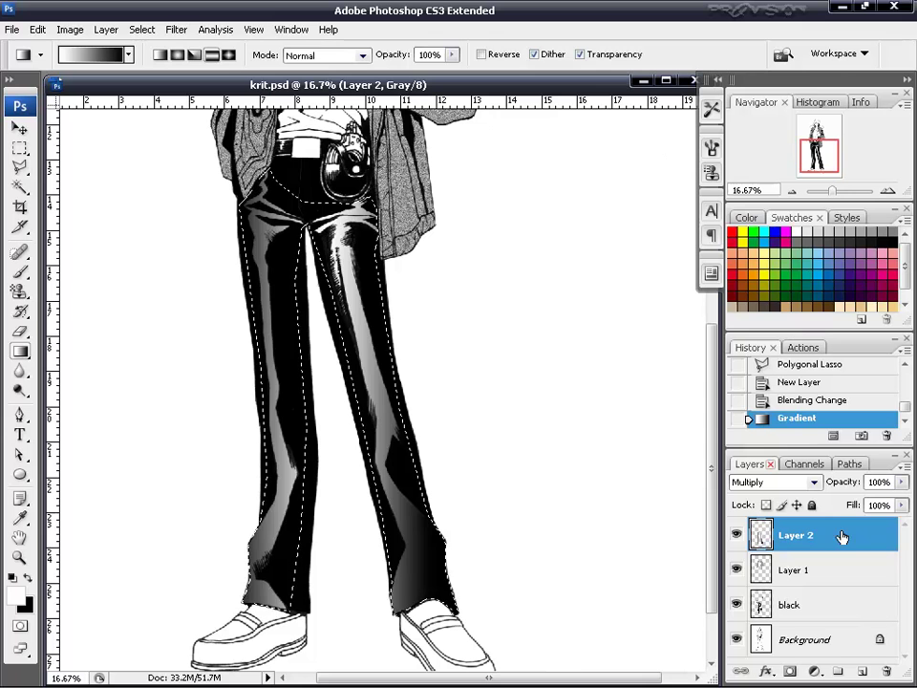
Convert the trouser gradient to halftone dots with Color Halftone radius 10, and add Layer 3.
{"action": "left_click", "coordinate": [177, 30]}
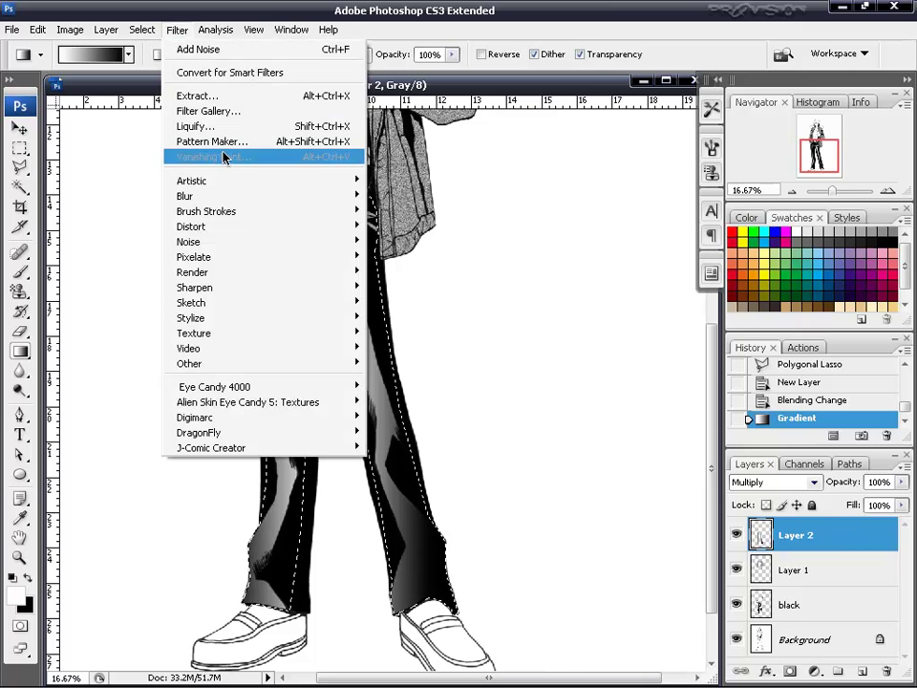
{"action": "left_click", "coordinate": [341, 254]}
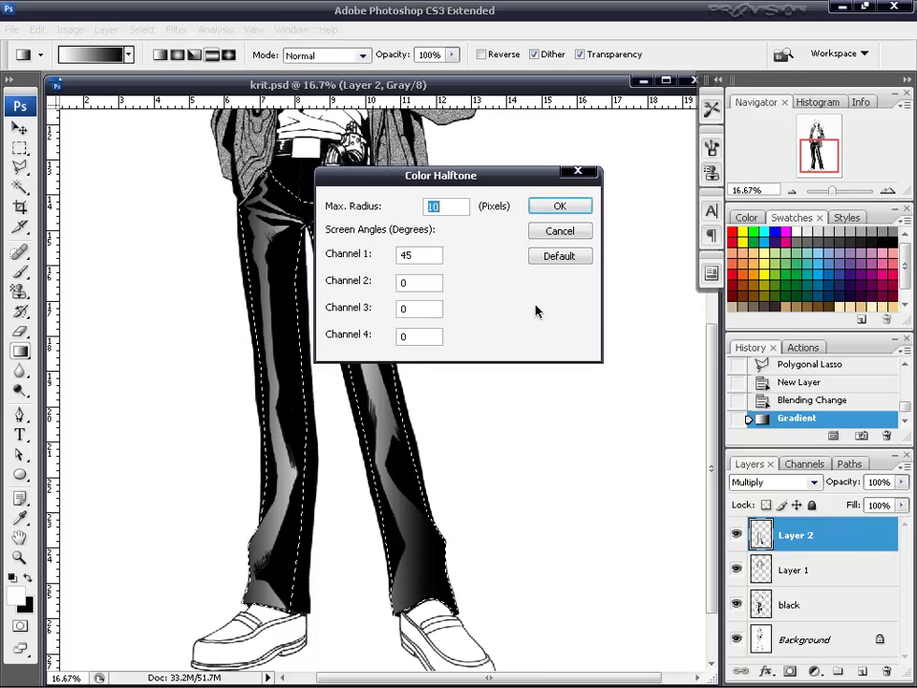
{"action": "left_click", "coordinate": [561, 206]}
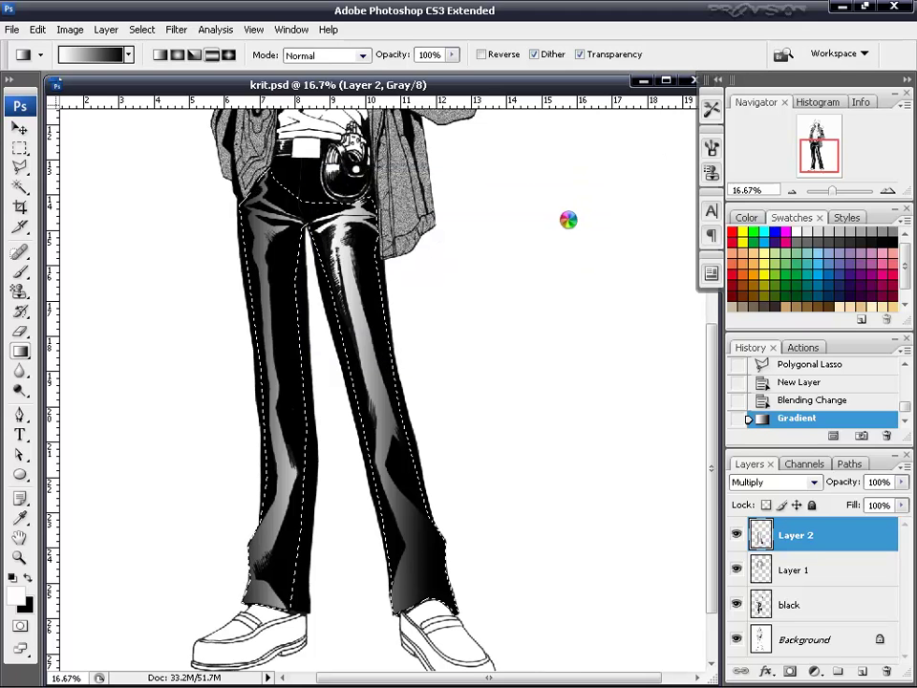
{"action": "left_click", "coordinate": [863, 675]}
Pick a black Brush, zoom in on the shoes, and deselect the trousers.
{"action": "left_click_drag", "start_coordinate": [816, 164], "coordinate": [815, 170]}
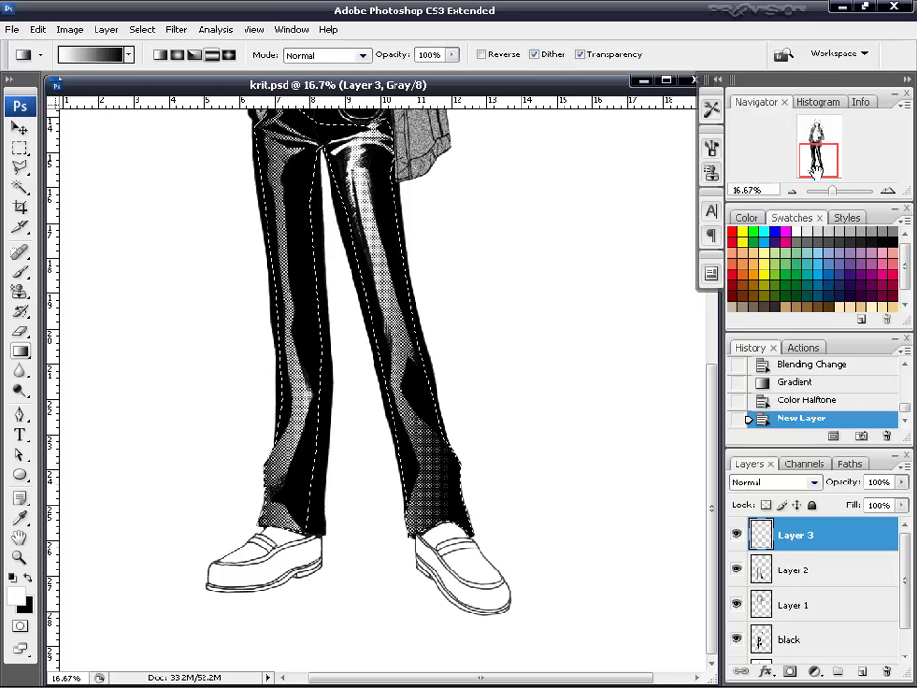
{"action": "left_click", "coordinate": [19, 271]}
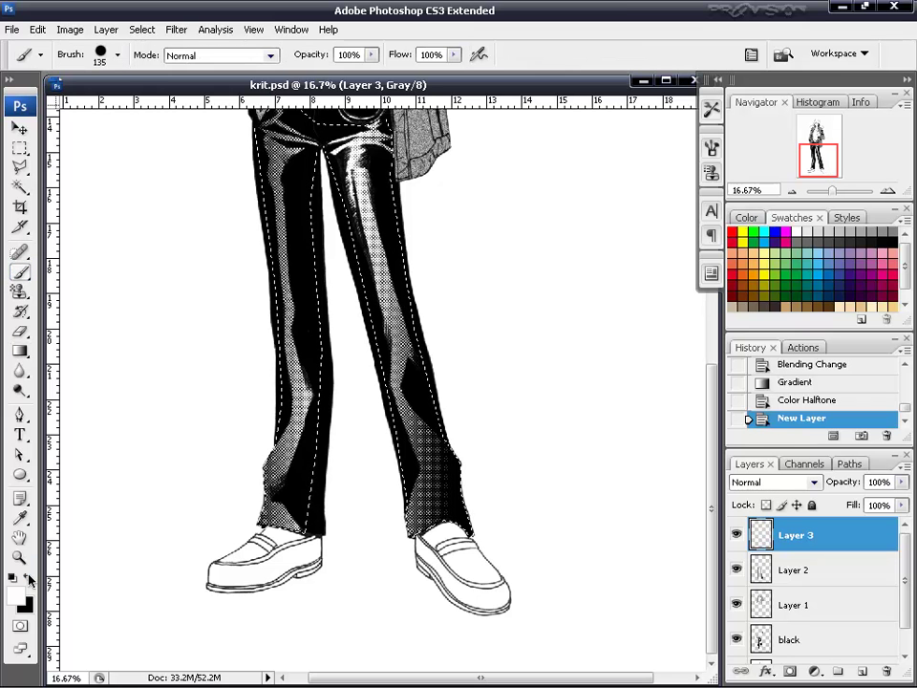
{"action": "left_click", "coordinate": [29, 580]}
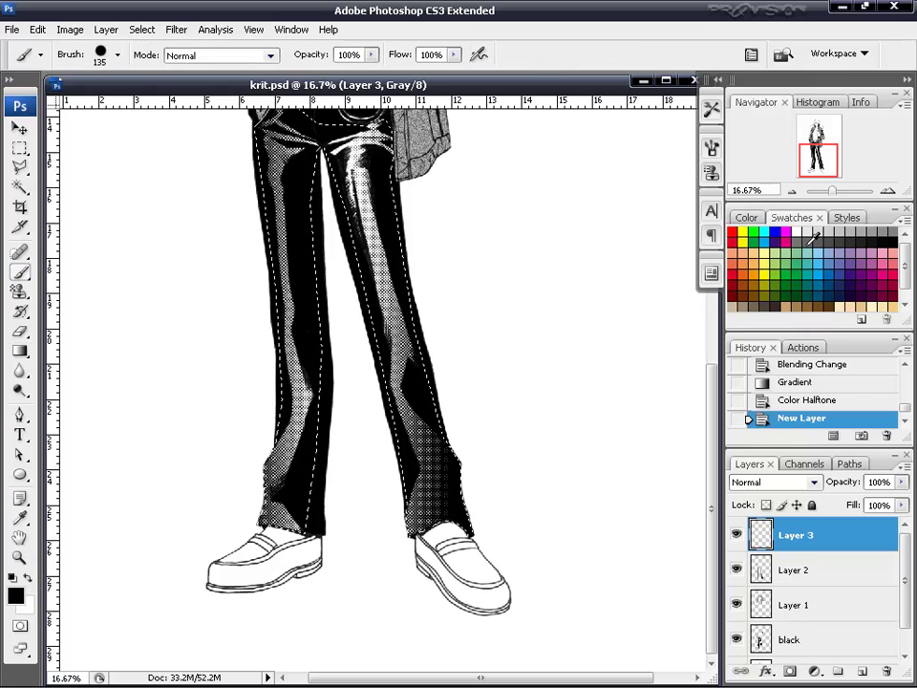
{"action": "left_click", "coordinate": [887, 190]}
{"action": "left_click", "coordinate": [888, 191]}
{"action": "left_click_drag", "start_coordinate": [818, 153], "coordinate": [822, 167]}
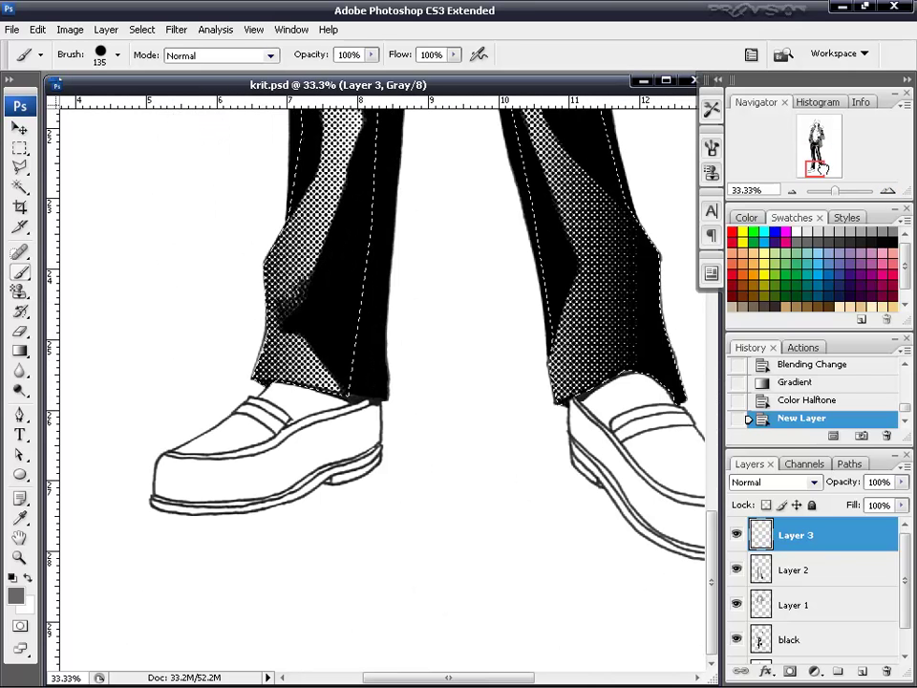
{"action": "key", "text": "ctrl+d"}
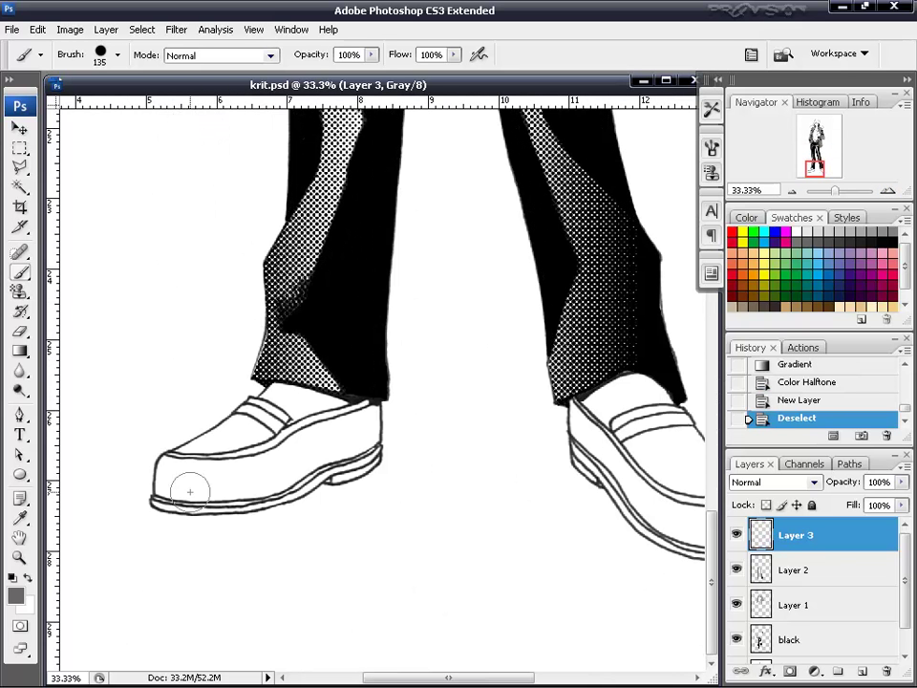
Paint the left shoe's toe, sole and strap grey on Layer 3, set to Multiply.
{"action": "left_click_drag", "start_coordinate": [157, 500], "coordinate": [191, 503]}
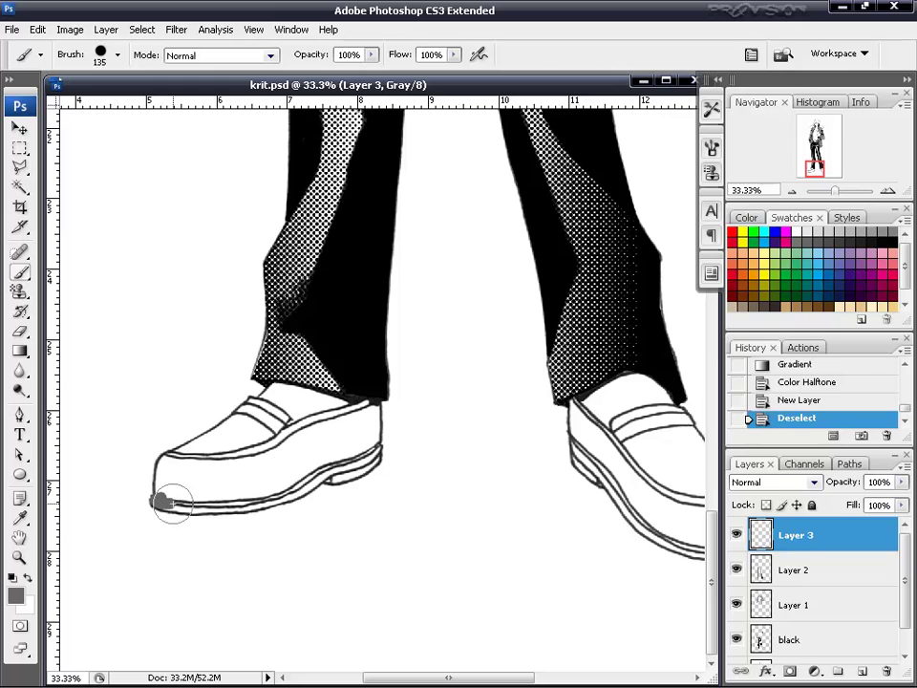
{"action": "left_click", "coordinate": [775, 481]}
{"action": "left_click", "coordinate": [755, 108]}
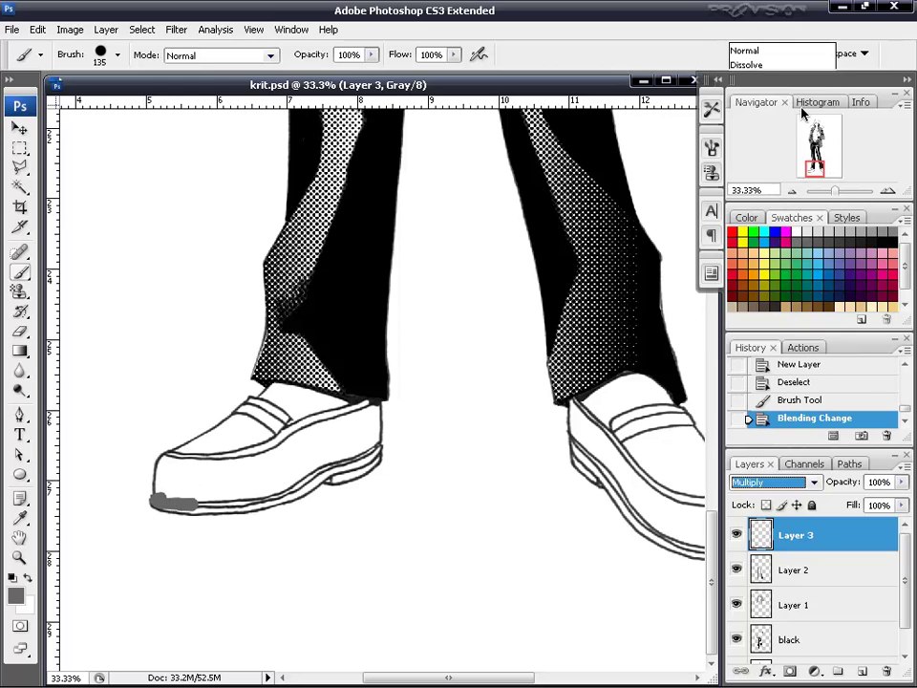
{"action": "mouse_move", "coordinate": [163, 505]}
{"action": "left_mouse_down"}
{"action": "mouse_move", "coordinate": [247, 504]}
{"action": "mouse_move", "coordinate": [240, 504]}
{"action": "mouse_move", "coordinate": [366, 464]}
{"action": "mouse_move", "coordinate": [377, 450]}
{"action": "left_mouse_up"}
{"action": "mouse_move", "coordinate": [168, 466]}
{"action": "left_mouse_down"}
{"action": "mouse_move", "coordinate": [164, 492]}
{"action": "mouse_move", "coordinate": [229, 430]}
{"action": "left_mouse_up"}
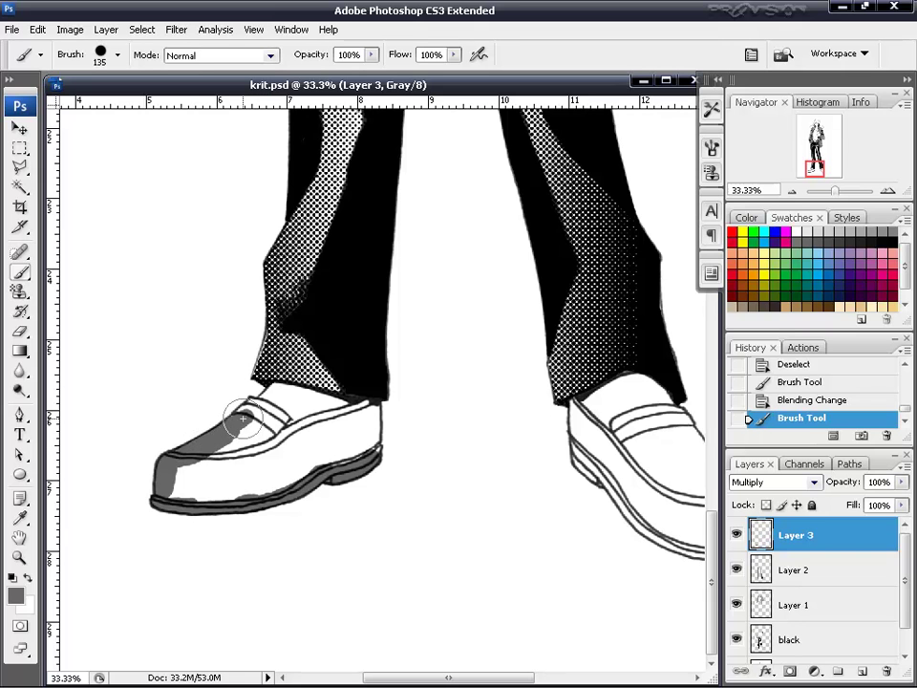
{"action": "mouse_move", "coordinate": [250, 409]}
{"action": "left_mouse_down"}
{"action": "mouse_move", "coordinate": [308, 430]}
{"action": "mouse_move", "coordinate": [325, 418]}
{"action": "mouse_move", "coordinate": [364, 423]}
{"action": "mouse_move", "coordinate": [374, 440]}
{"action": "mouse_move", "coordinate": [259, 475]}
{"action": "mouse_move", "coordinate": [181, 486]}
{"action": "mouse_move", "coordinate": [228, 439]}
{"action": "mouse_move", "coordinate": [205, 456]}
{"action": "mouse_move", "coordinate": [328, 435]}
{"action": "mouse_move", "coordinate": [350, 442]}
{"action": "left_mouse_up"}
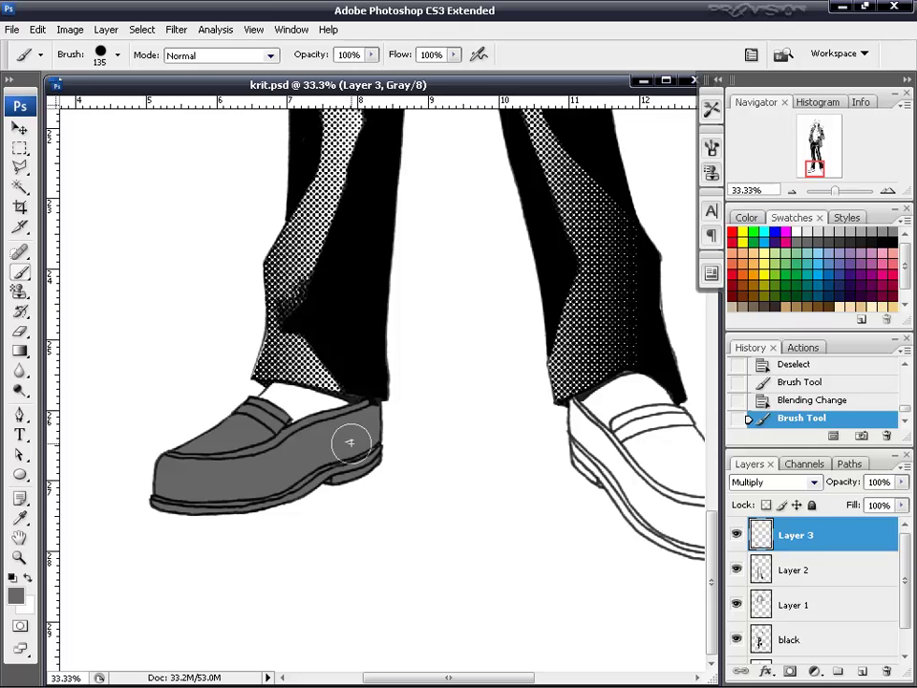
{"action": "left_click_drag", "start_coordinate": [819, 170], "coordinate": [827, 170]}
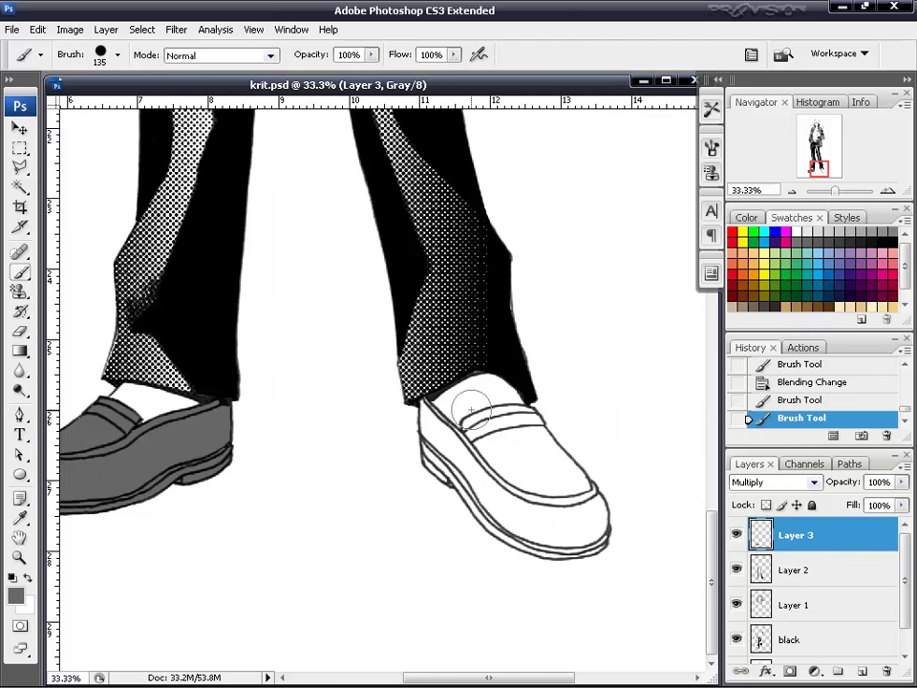
Paint the right shoe's heel, side, toe and top solid grey.
{"action": "left_click", "coordinate": [439, 459]}
{"action": "mouse_move", "coordinate": [431, 459]}
{"action": "left_mouse_down"}
{"action": "mouse_move", "coordinate": [424, 425]}
{"action": "mouse_move", "coordinate": [446, 440]}
{"action": "left_mouse_up"}
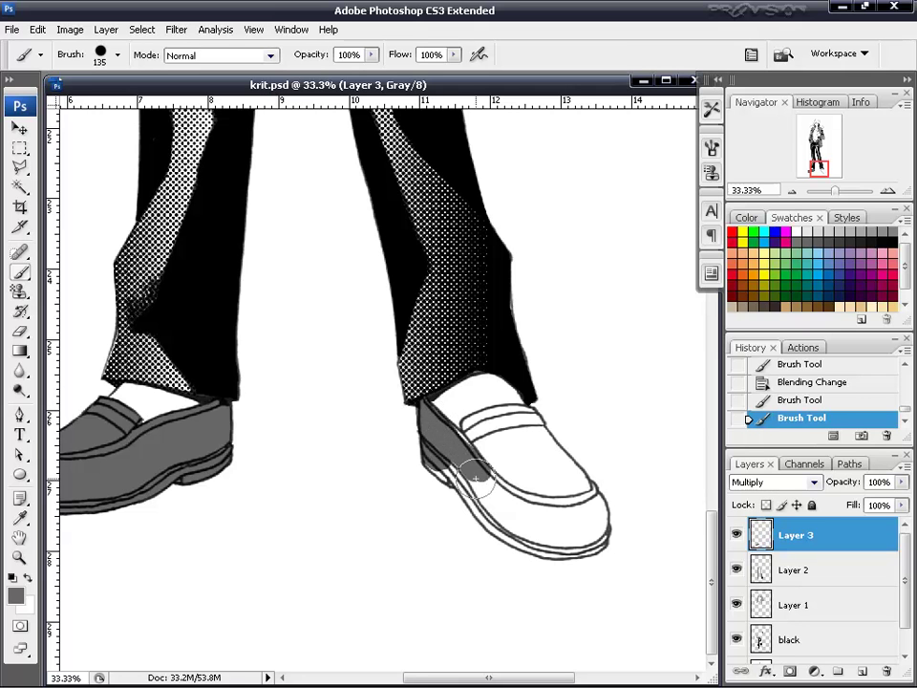
{"action": "mouse_move", "coordinate": [475, 477]}
{"action": "left_mouse_down"}
{"action": "mouse_move", "coordinate": [433, 457]}
{"action": "mouse_move", "coordinate": [507, 522]}
{"action": "mouse_move", "coordinate": [483, 513]}
{"action": "mouse_move", "coordinate": [545, 549]}
{"action": "mouse_move", "coordinate": [565, 554]}
{"action": "mouse_move", "coordinate": [598, 540]}
{"action": "mouse_move", "coordinate": [597, 511]}
{"action": "left_mouse_up"}
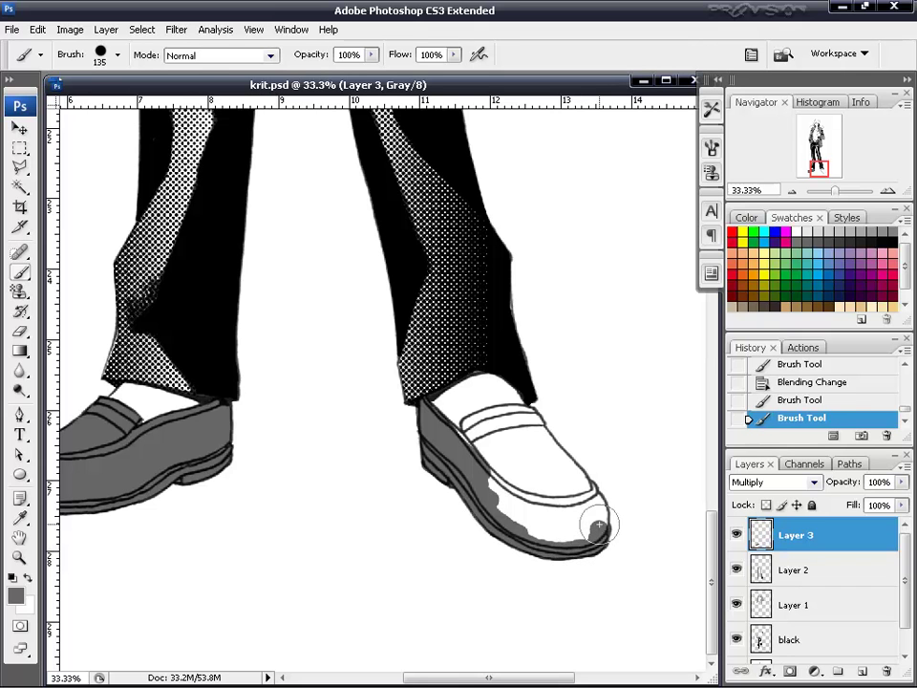
{"action": "mouse_move", "coordinate": [506, 423]}
{"action": "left_mouse_down"}
{"action": "mouse_move", "coordinate": [565, 458]}
{"action": "mouse_move", "coordinate": [588, 492]}
{"action": "mouse_move", "coordinate": [562, 529]}
{"action": "mouse_move", "coordinate": [491, 491]}
{"action": "mouse_move", "coordinate": [482, 458]}
{"action": "mouse_move", "coordinate": [491, 422]}
{"action": "left_mouse_up"}
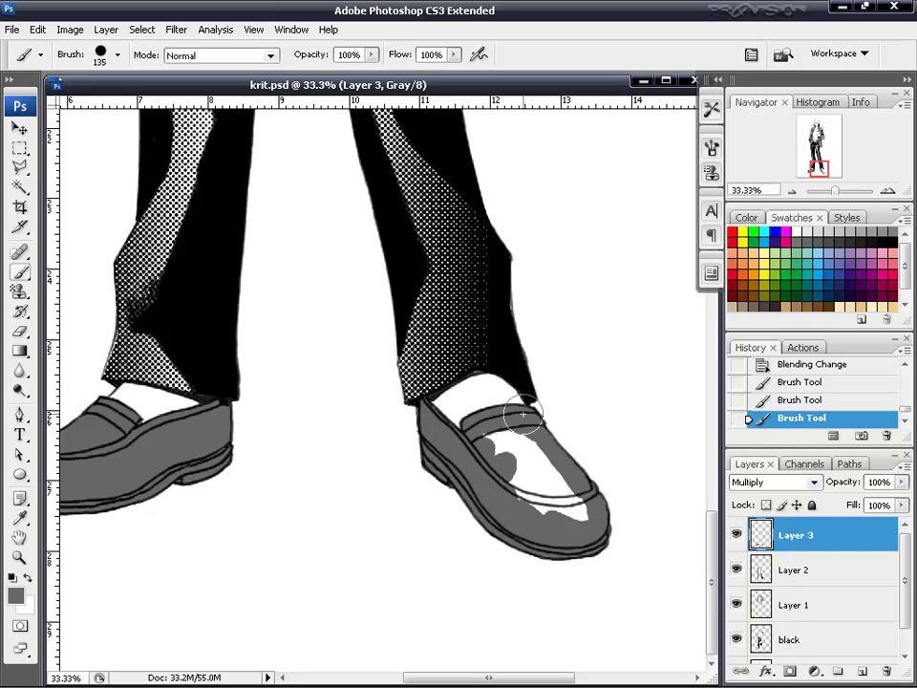
{"action": "mouse_move", "coordinate": [524, 414]}
{"action": "left_mouse_down"}
{"action": "mouse_move", "coordinate": [473, 446]}
{"action": "mouse_move", "coordinate": [516, 473]}
{"action": "mouse_move", "coordinate": [536, 461]}
{"action": "mouse_move", "coordinate": [579, 524]}
{"action": "left_mouse_up"}
Erase grey spilled outside the right shoe and touch up its ankle.
{"action": "left_click", "coordinate": [20, 332]}
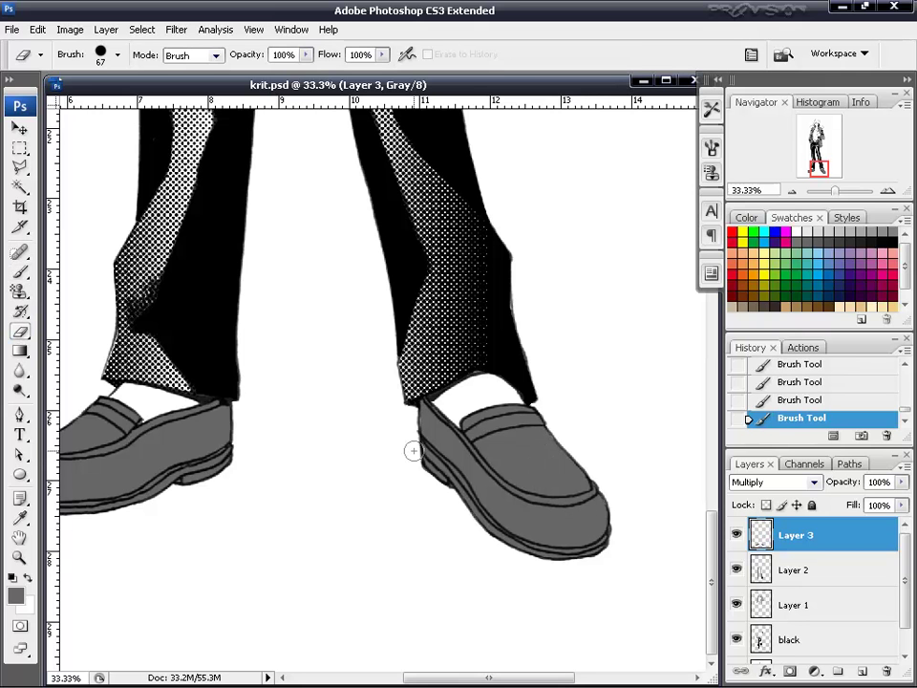
{"action": "mouse_move", "coordinate": [600, 524]}
{"action": "left_mouse_down"}
{"action": "mouse_move", "coordinate": [615, 535]}
{"action": "mouse_move", "coordinate": [612, 489]}
{"action": "left_mouse_up"}
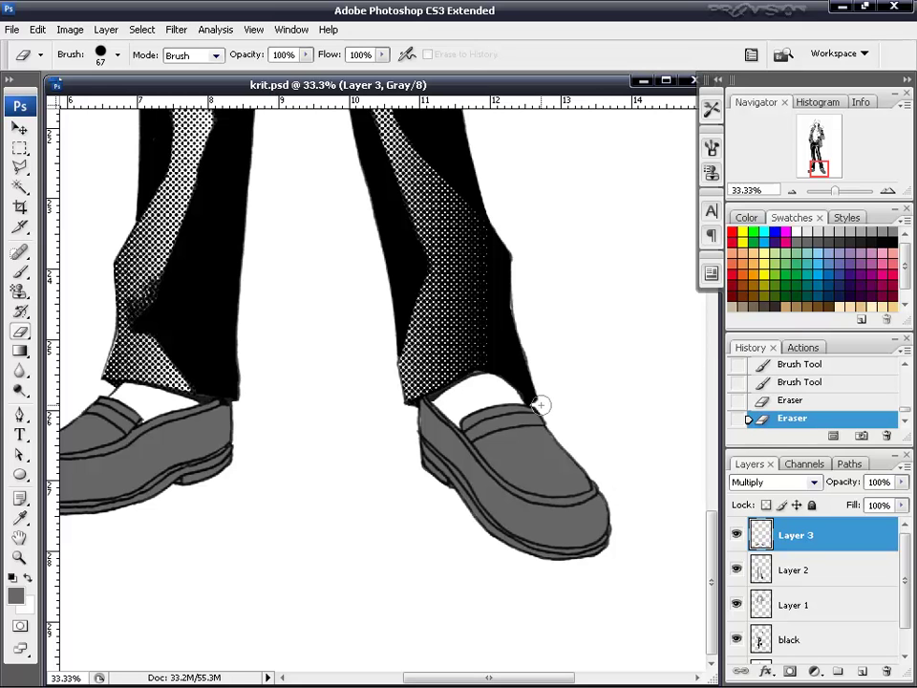
{"action": "left_click", "coordinate": [20, 270]}
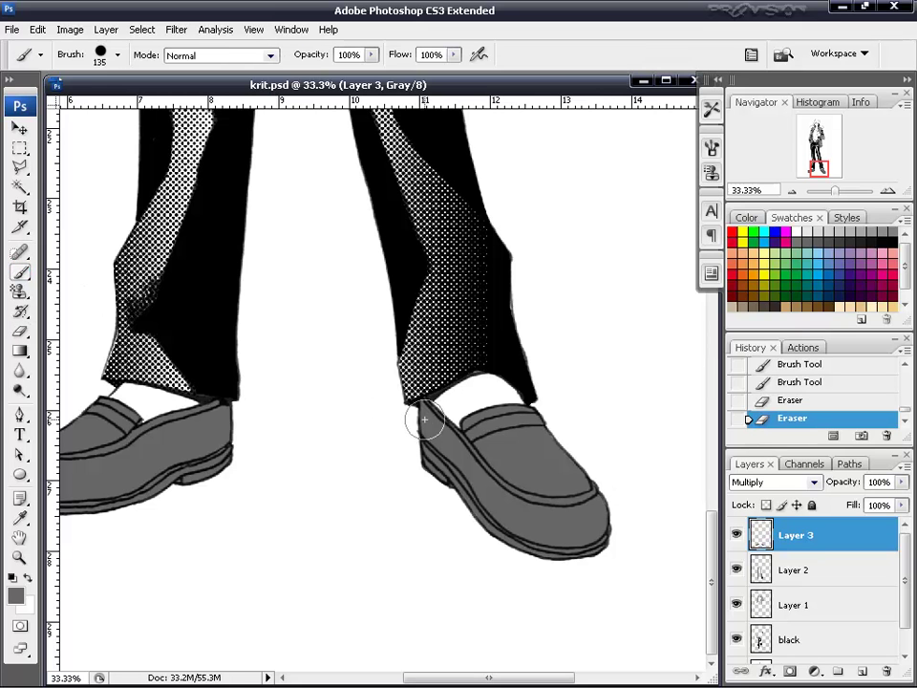
{"action": "left_click", "coordinate": [425, 418]}
Zoom out to 25% to see both shoes and add empty Layer 4.
{"action": "left_click", "coordinate": [793, 191]}
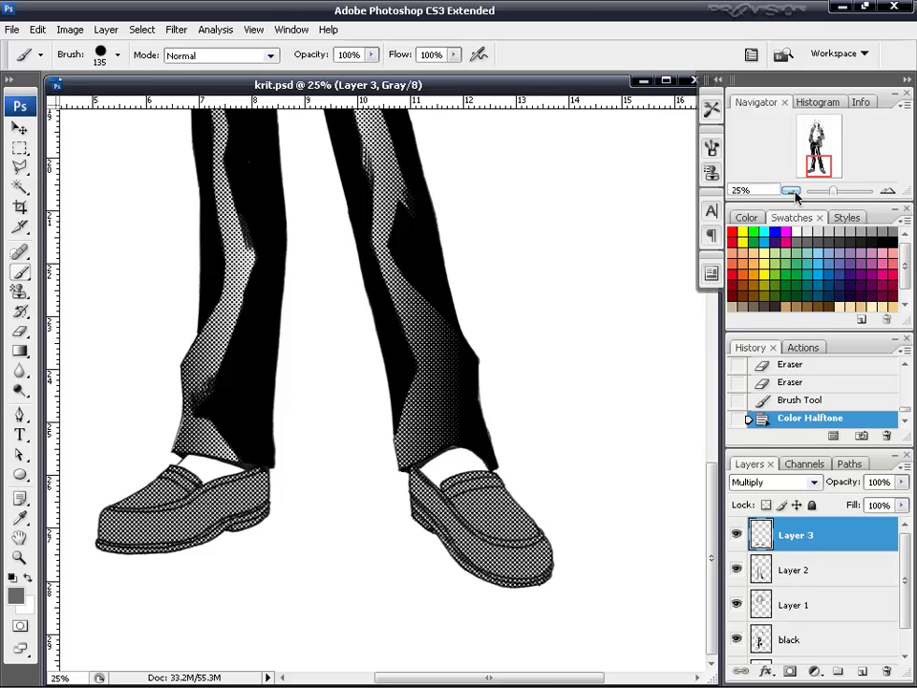
{"action": "scroll", "coordinate": [616, 124], "scroll_direction": "up", "scroll_amount": 5}
{"action": "scroll", "coordinate": [616, 105], "scroll_direction": "up", "scroll_amount": 5}
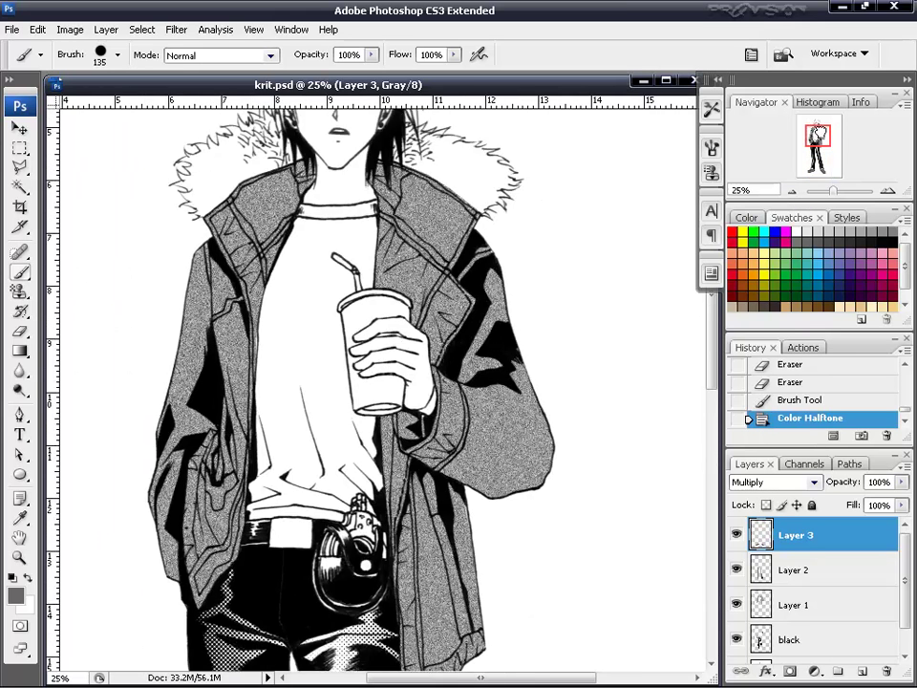
{"action": "scroll", "coordinate": [613, 97], "scroll_direction": "up", "scroll_amount": 5}
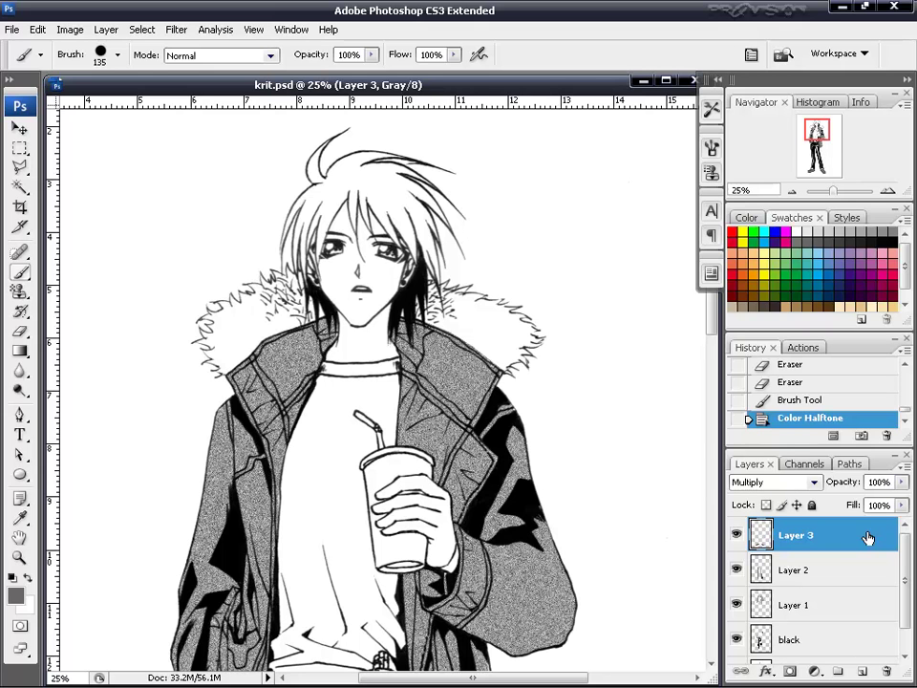
{"action": "left_click", "coordinate": [864, 673]}
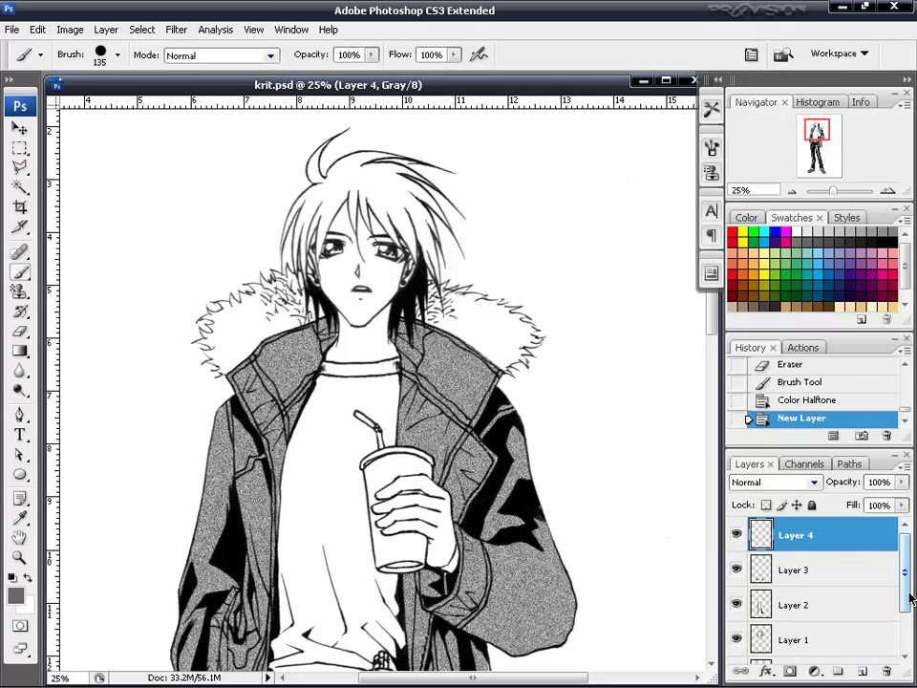
Select the hair area on the Background layer with the Magic Wand.
{"action": "scroll", "coordinate": [910, 598], "scroll_direction": "down", "scroll_amount": 2}
{"action": "left_click", "coordinate": [850, 649]}
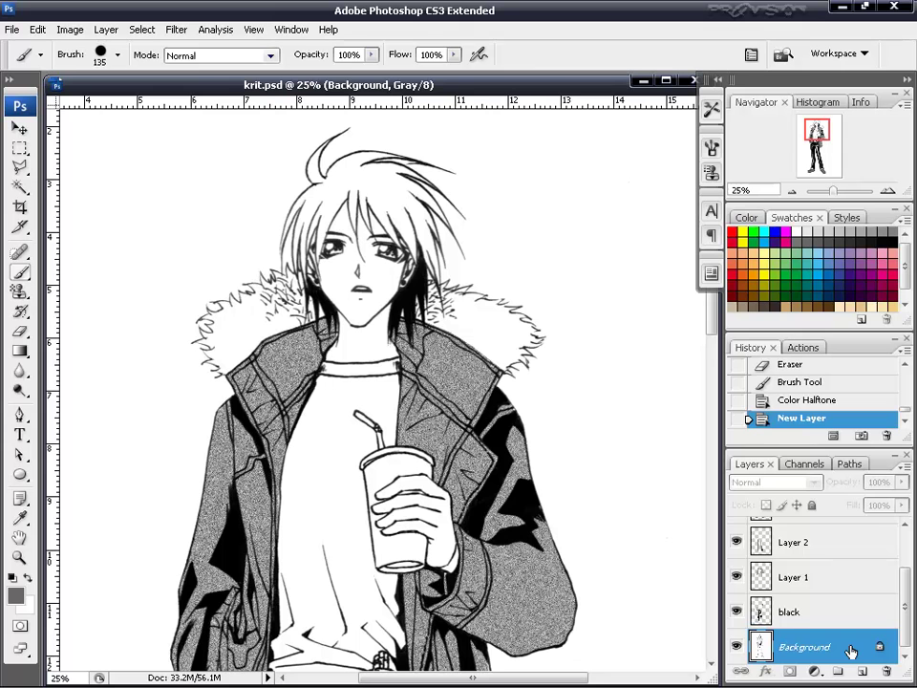
{"action": "key", "text": "w"}
{"action": "left_click", "coordinate": [345, 180]}
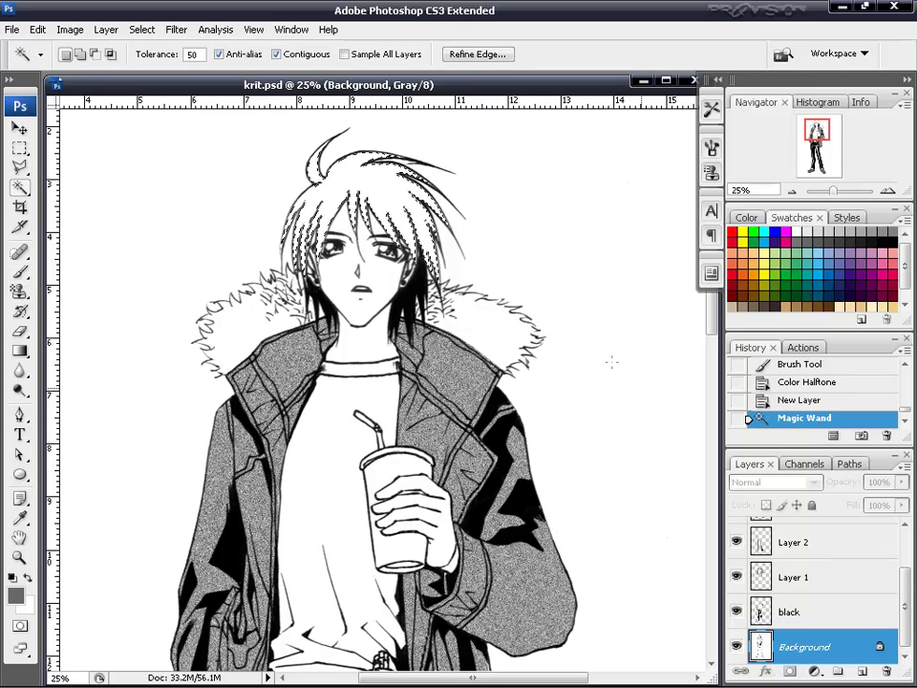
Make Layer 4 active, expand the hair selection, and zoom to 50% on the head.
{"action": "left_click_drag", "start_coordinate": [904, 607], "coordinate": [905, 573]}
{"action": "left_click", "coordinate": [865, 535]}
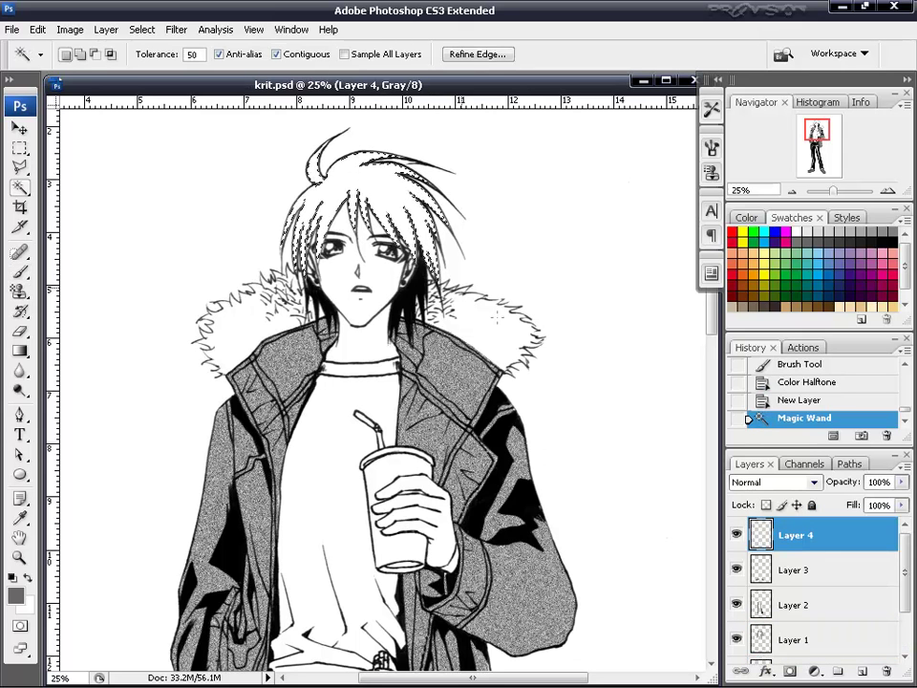
{"action": "left_click", "coordinate": [144, 30]}
{"action": "mouse_move", "coordinate": [155, 210]}
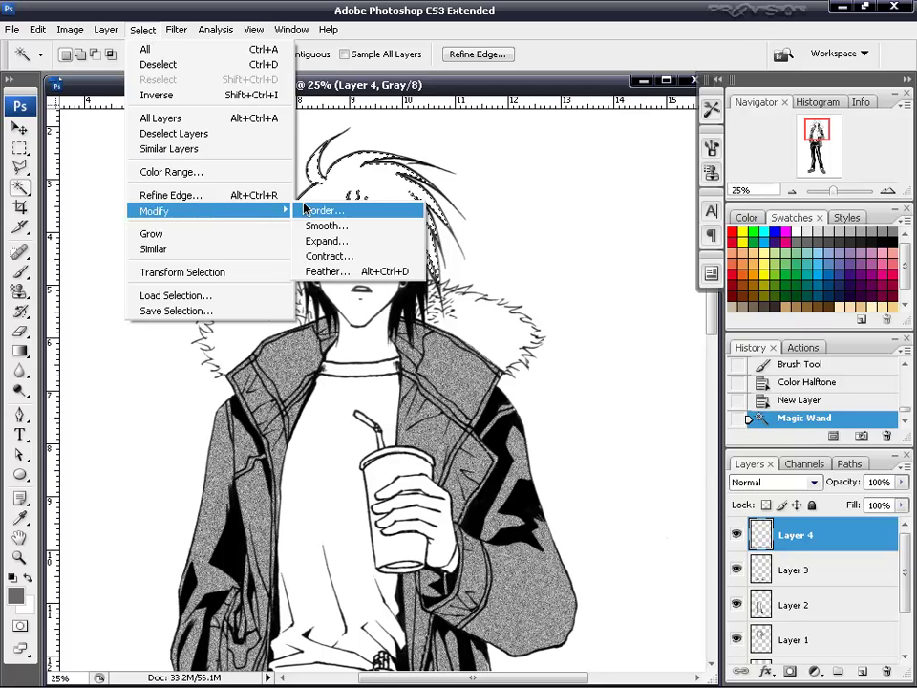
{"action": "left_click", "coordinate": [378, 235]}
{"action": "left_click", "coordinate": [521, 474]}
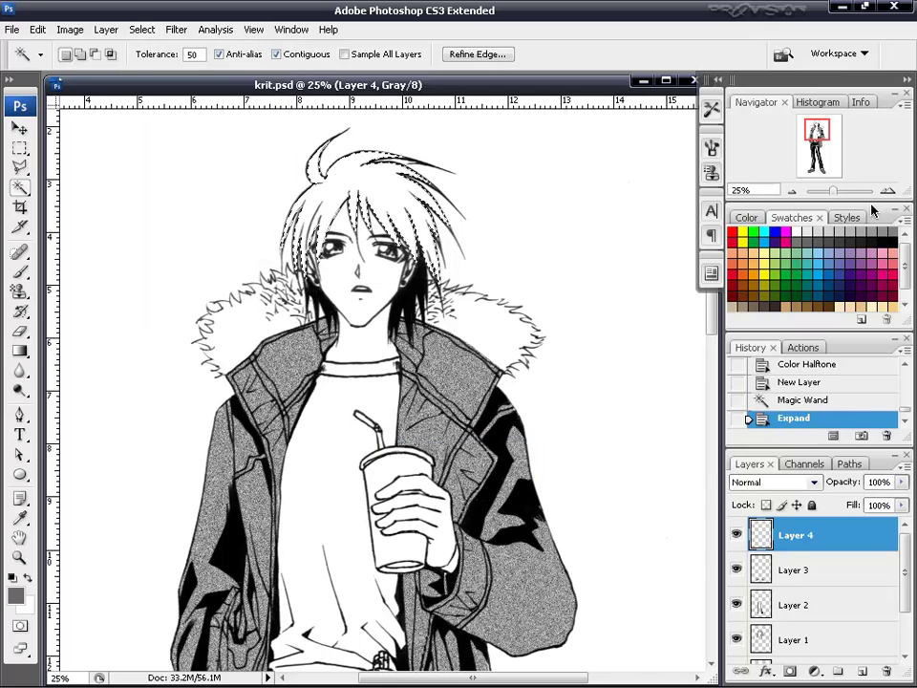
{"action": "left_click", "coordinate": [889, 191]}
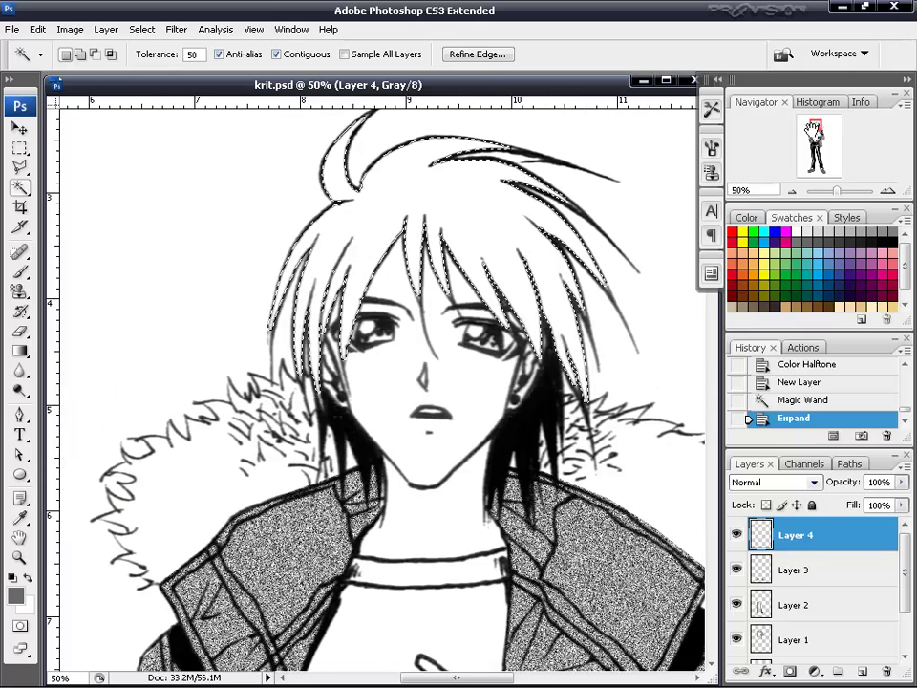
Refine the hair selection along the left hair edge and ear with the freehand Lasso.
{"action": "left_click", "coordinate": [19, 168]}
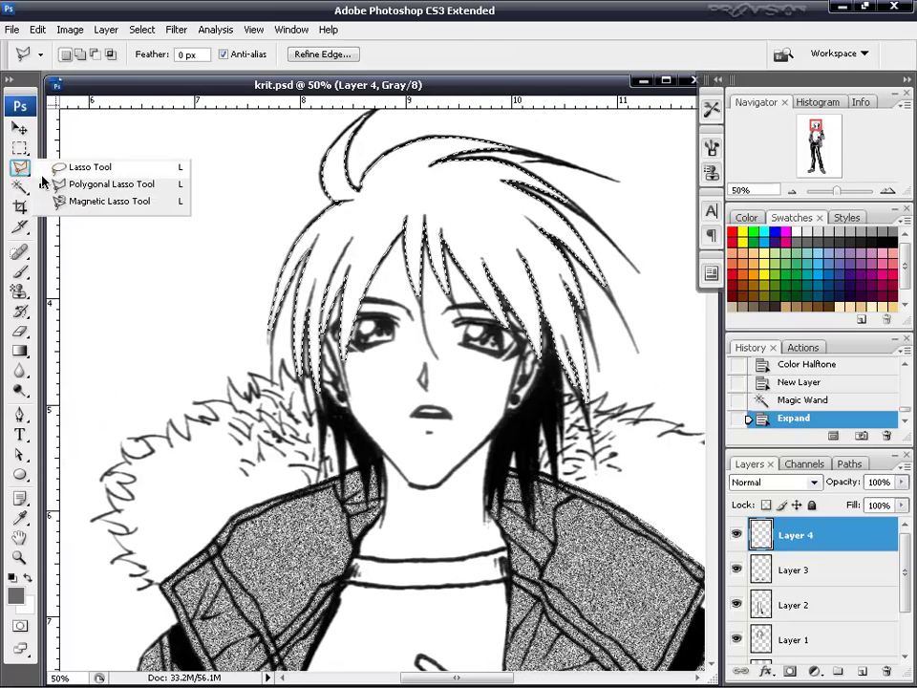
{"action": "left_click", "coordinate": [58, 164]}
{"action": "left_click_drag", "start_coordinate": [183, 344], "coordinate": [226, 390]}
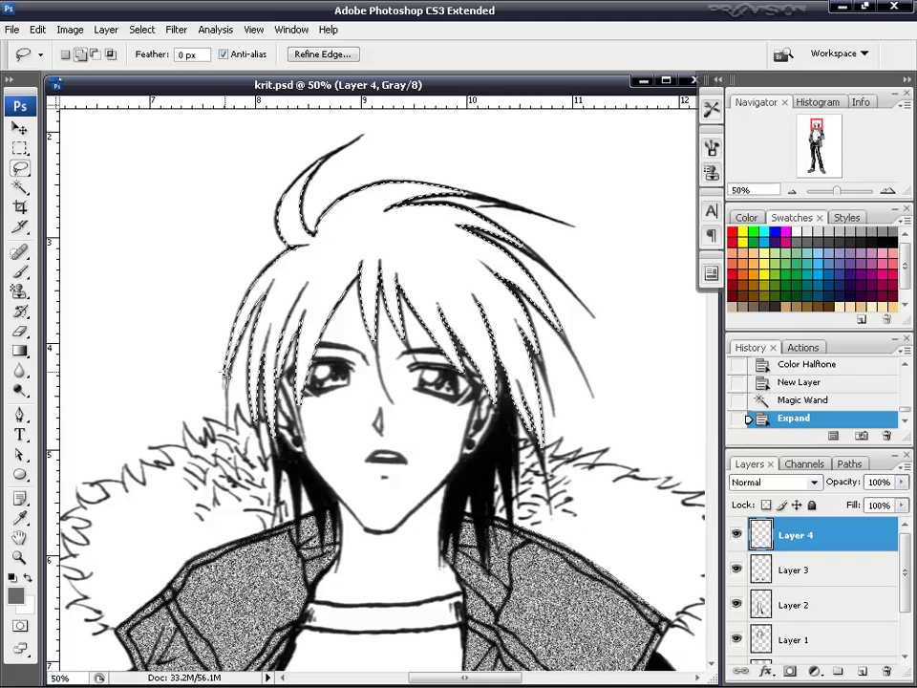
{"action": "left_click_drag", "start_coordinate": [221, 363], "coordinate": [229, 387]}
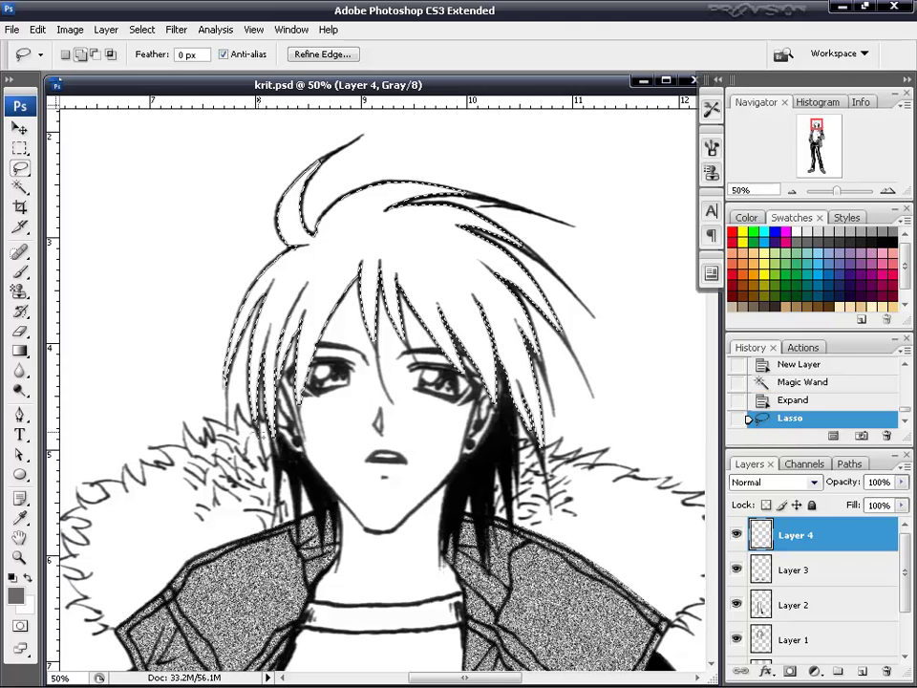
{"action": "left_click_drag", "start_coordinate": [260, 325], "coordinate": [285, 441]}
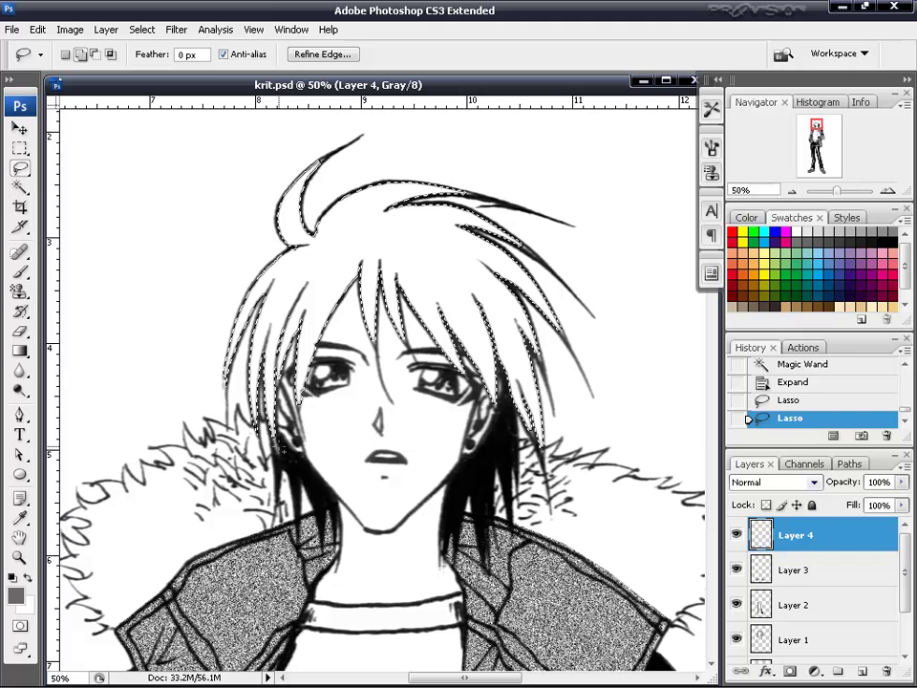
{"action": "left_click_drag", "start_coordinate": [260, 339], "coordinate": [287, 463]}
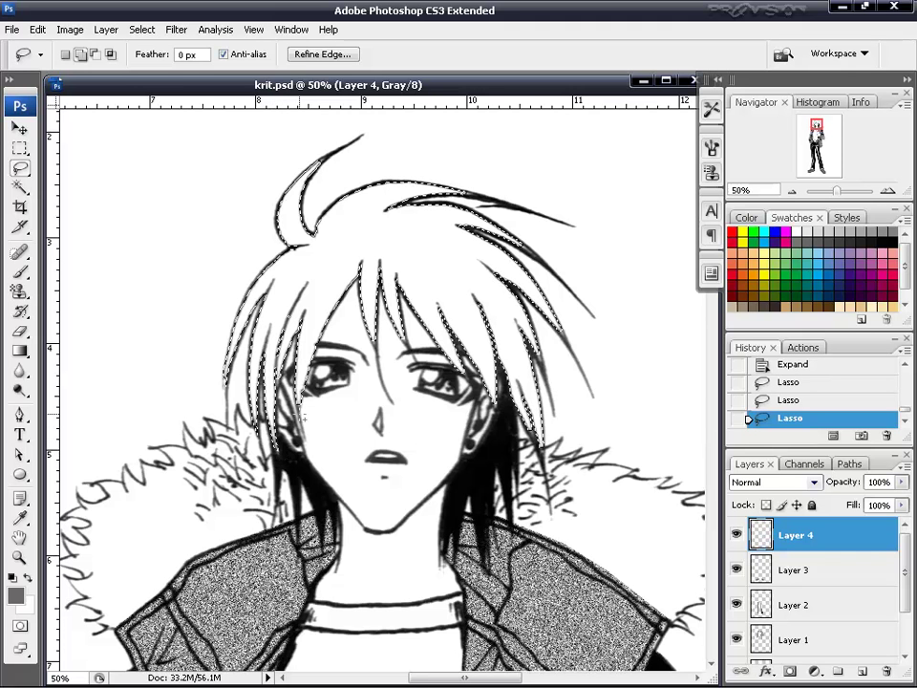
{"action": "left_click_drag", "start_coordinate": [260, 316], "coordinate": [279, 449]}
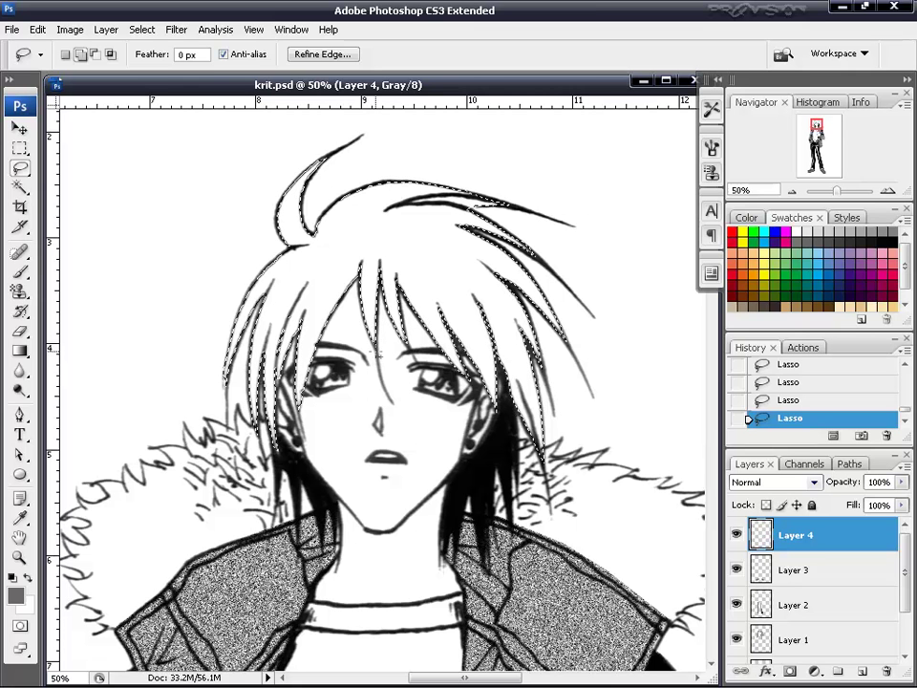
Fill the hair selection with a dark-to-light gradient and convert it to halftone dots.
{"action": "left_click", "coordinate": [19, 350]}
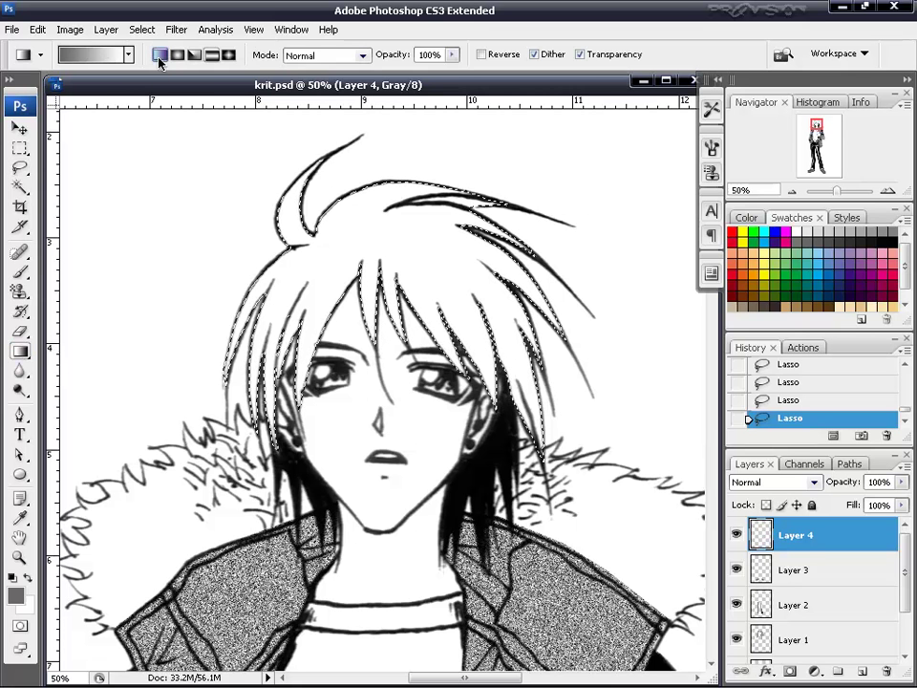
{"action": "left_click", "coordinate": [27, 578]}
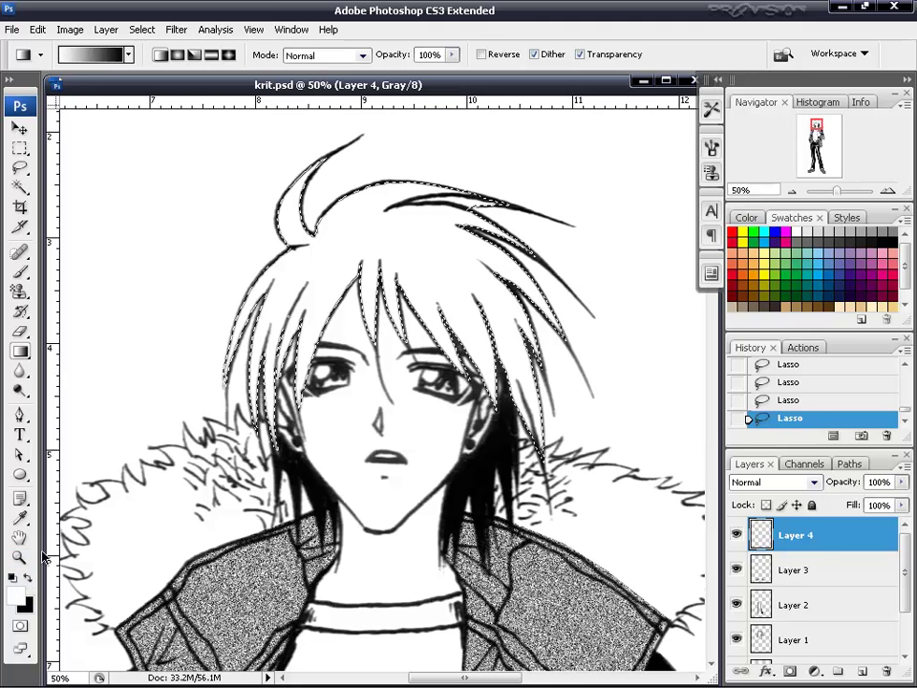
{"action": "left_click_drag", "start_coordinate": [810, 188], "coordinate": [796, 194]}
{"action": "left_click", "coordinate": [796, 194]}
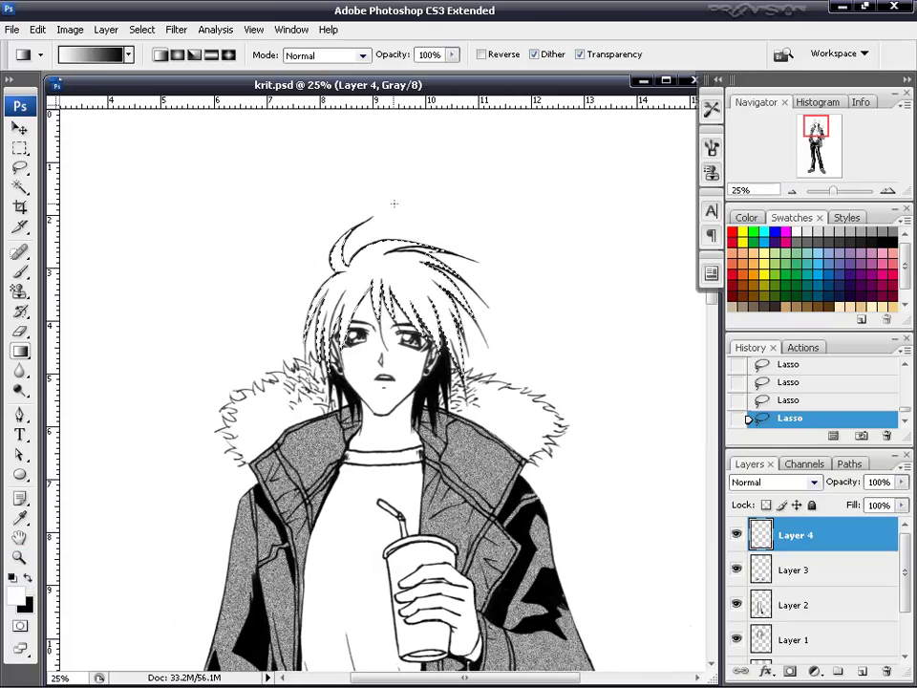
{"action": "left_click_drag", "start_coordinate": [388, 365], "coordinate": [391, 163]}
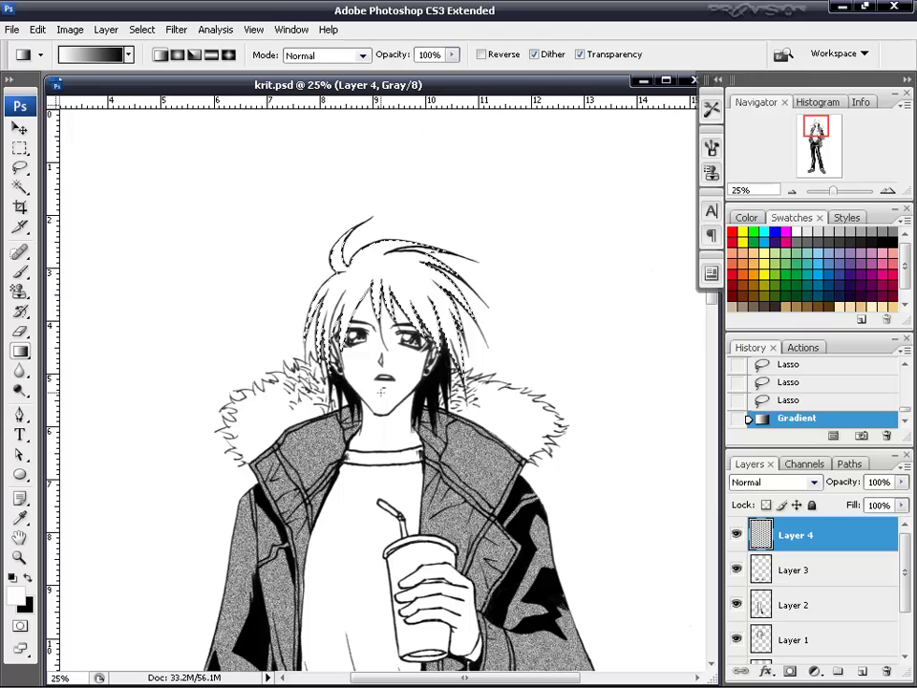
{"action": "key", "text": "ctrl+h"}
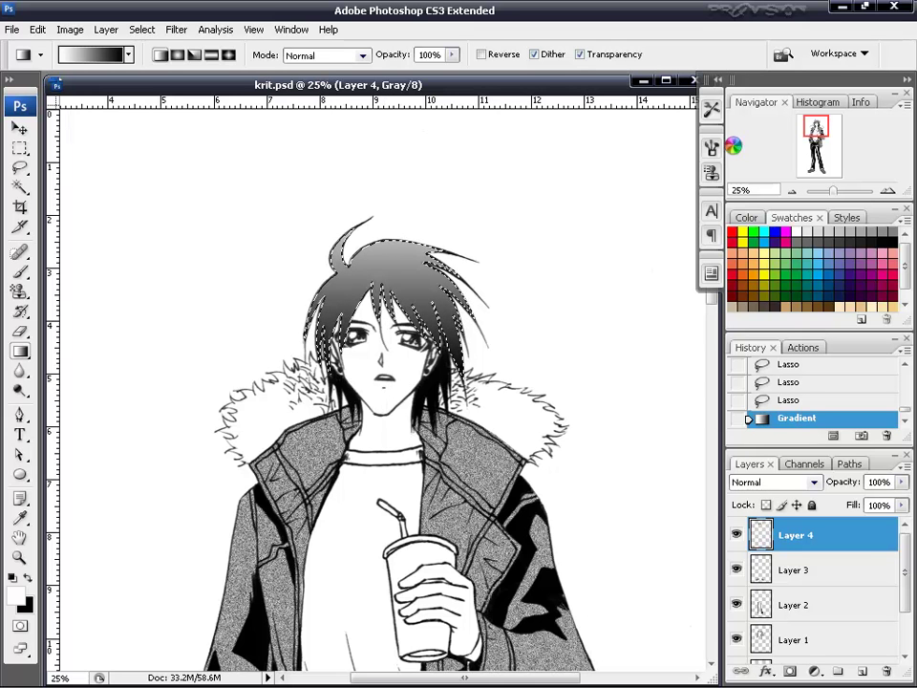
{"action": "key", "text": "ctrl+f"}
Deselect the hair and add a new Layer 5 set to Multiply.
{"action": "left_click_drag", "start_coordinate": [796, 129], "coordinate": [798, 138]}
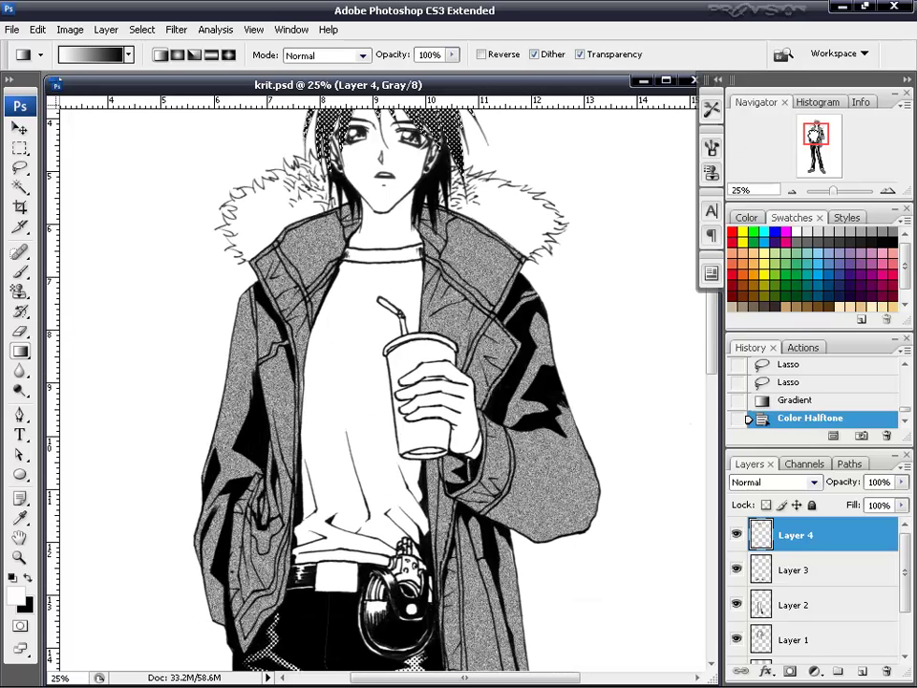
{"action": "key", "text": "ctrl+d"}
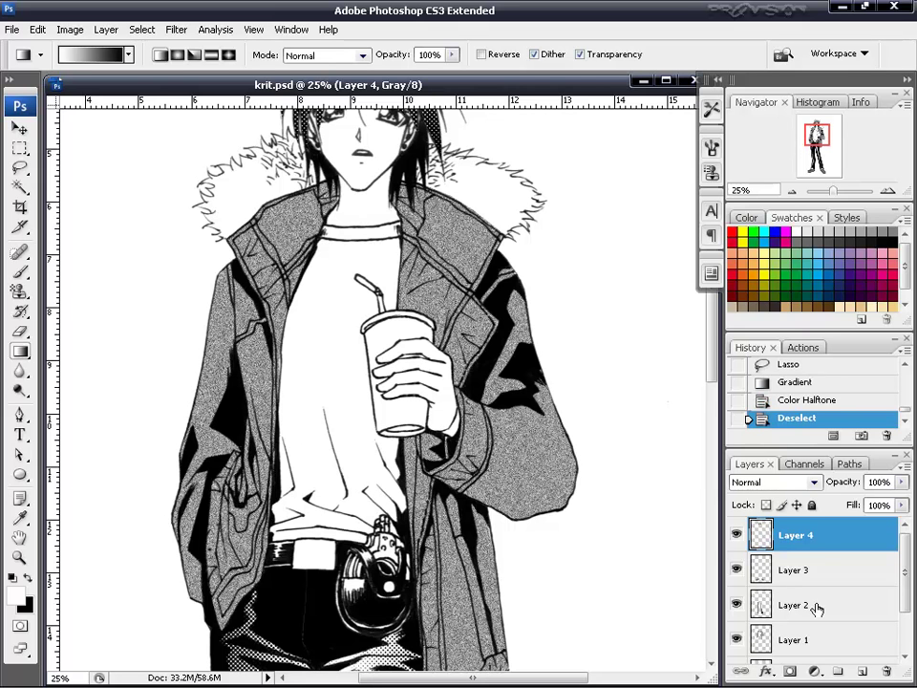
{"action": "left_click", "coordinate": [863, 676]}
{"action": "left_click", "coordinate": [815, 483]}
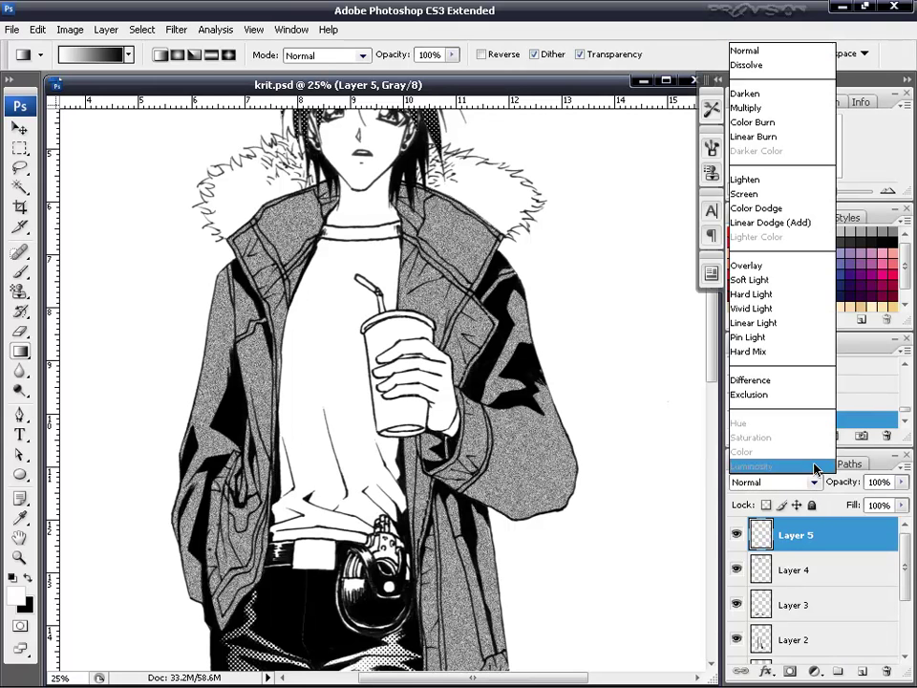
{"action": "left_click", "coordinate": [807, 107]}
Set Layer 4 to Multiply, then return to Layer 5 and zoom in on the face.
{"action": "left_click", "coordinate": [807, 571]}
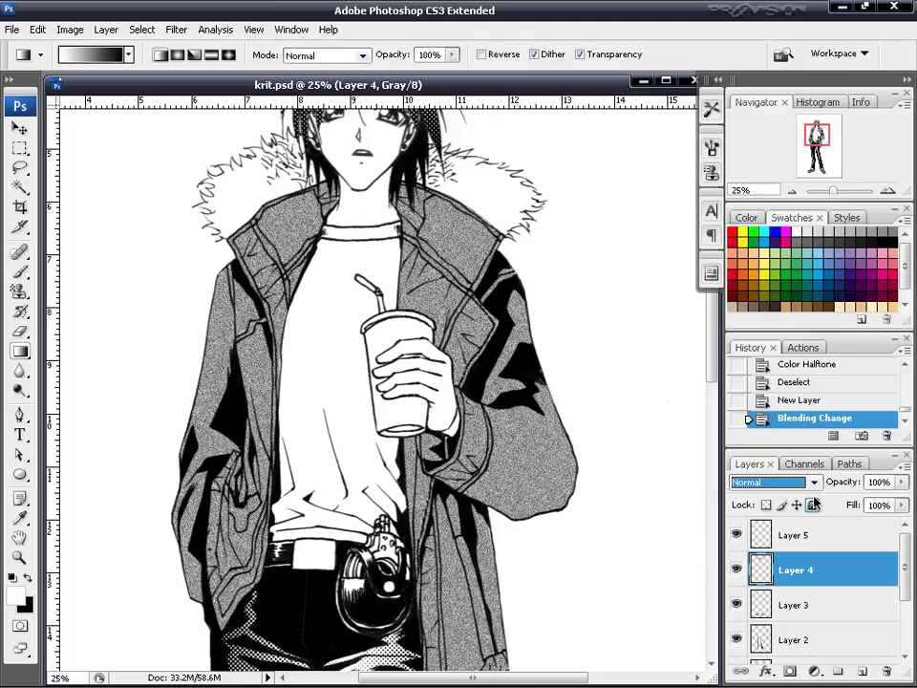
{"action": "left_click", "coordinate": [774, 482]}
{"action": "left_click", "coordinate": [795, 111]}
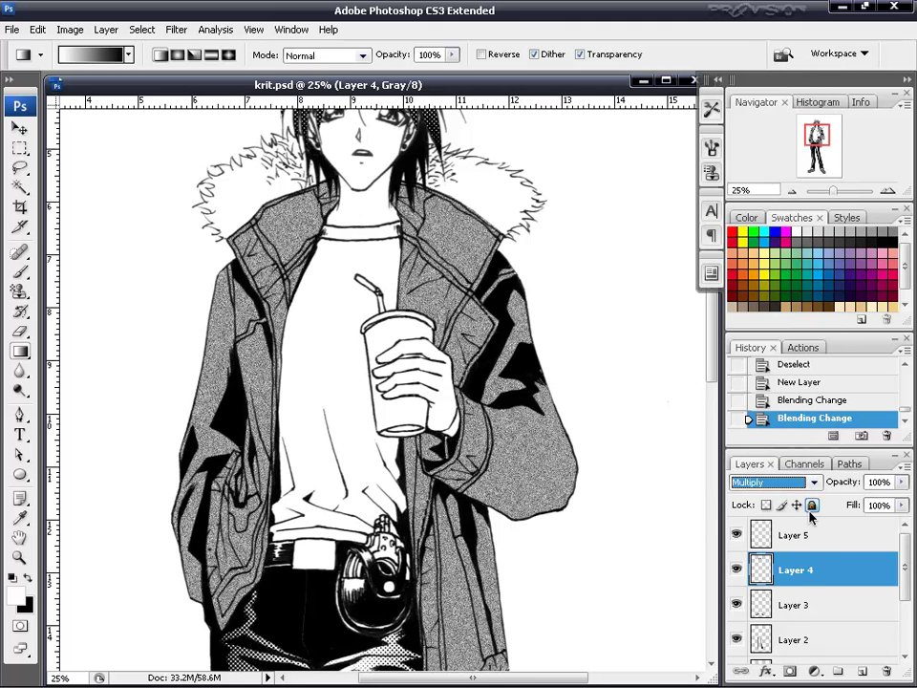
{"action": "left_click", "coordinate": [793, 535]}
{"action": "scroll", "coordinate": [844, 161], "scroll_direction": "up", "scroll_amount": 5}
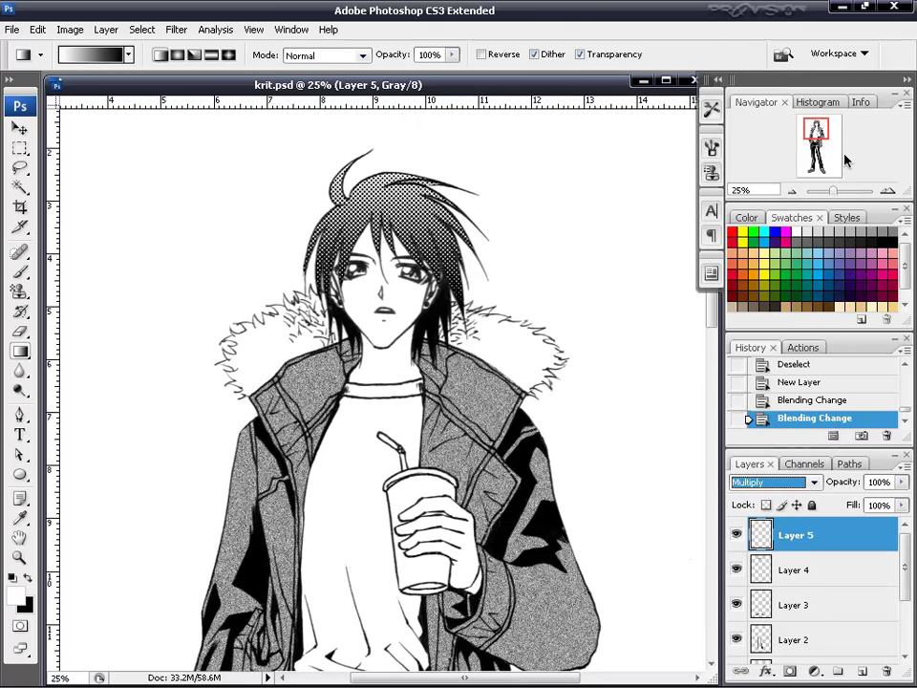
{"action": "left_click", "coordinate": [886, 192]}
Brush grey shading onto the hair framing the face and around both eyes.
{"action": "left_click", "coordinate": [19, 271]}
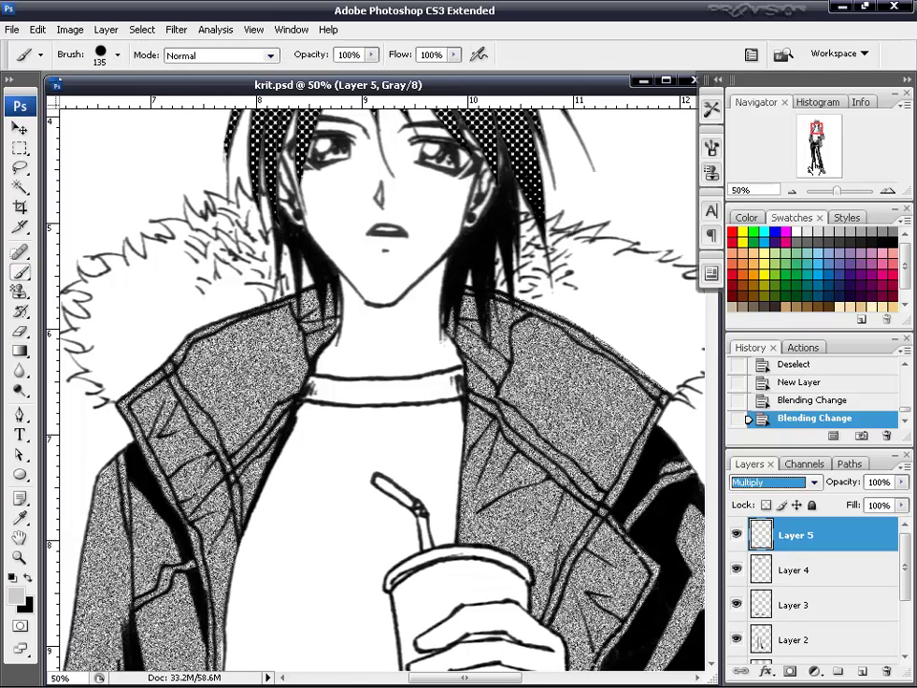
{"action": "left_click_drag", "start_coordinate": [612, 106], "coordinate": [568, 239]}
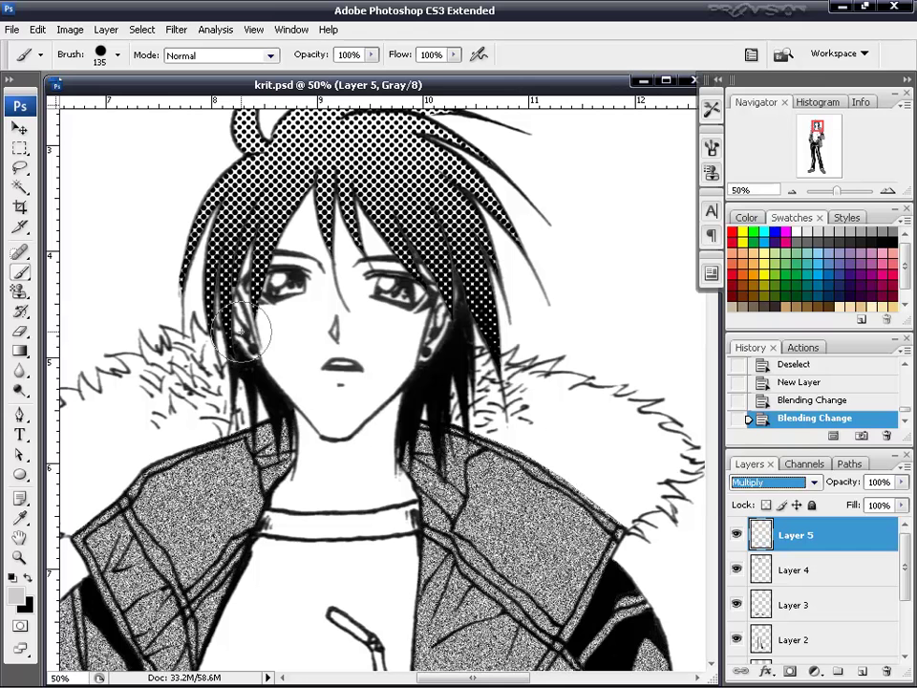
{"action": "mouse_move", "coordinate": [239, 328]}
{"action": "left_mouse_down"}
{"action": "mouse_move", "coordinate": [212, 282]}
{"action": "mouse_move", "coordinate": [219, 322]}
{"action": "left_mouse_up"}
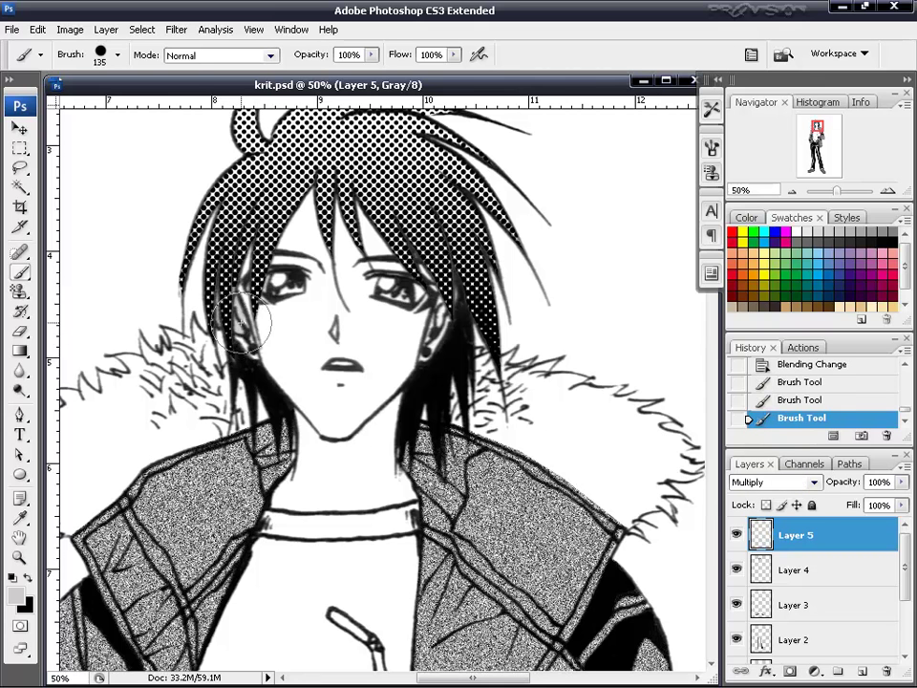
{"action": "left_click_drag", "start_coordinate": [247, 323], "coordinate": [251, 294]}
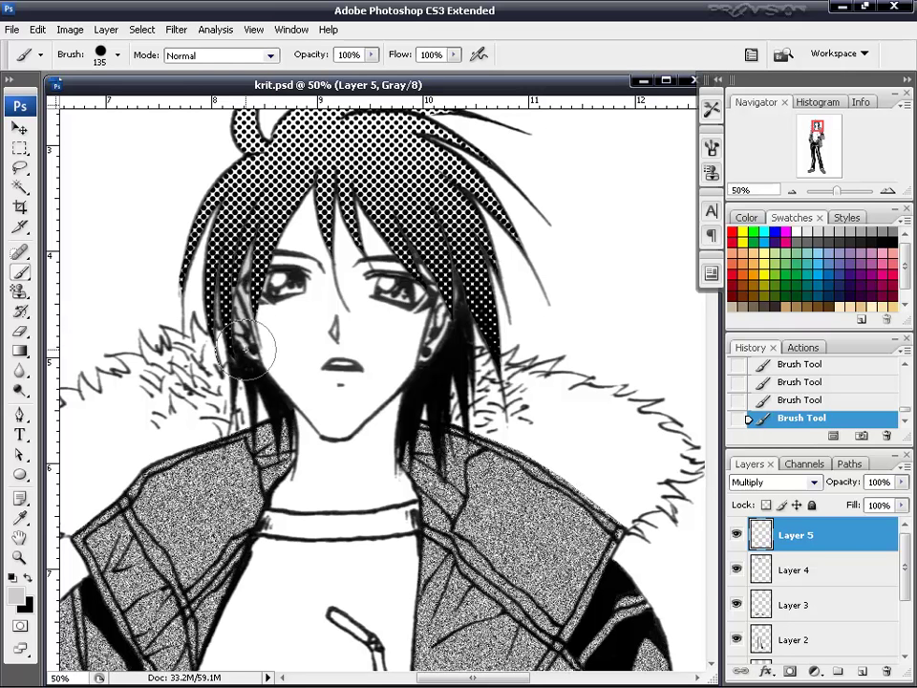
{"action": "left_click_drag", "start_coordinate": [257, 325], "coordinate": [264, 315]}
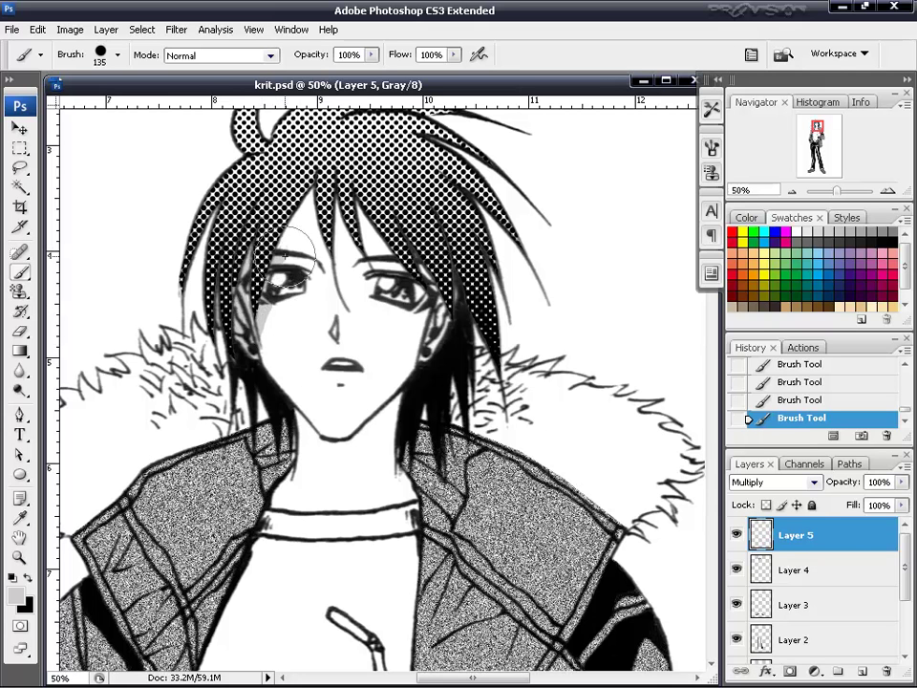
{"action": "left_click_drag", "start_coordinate": [286, 252], "coordinate": [280, 256]}
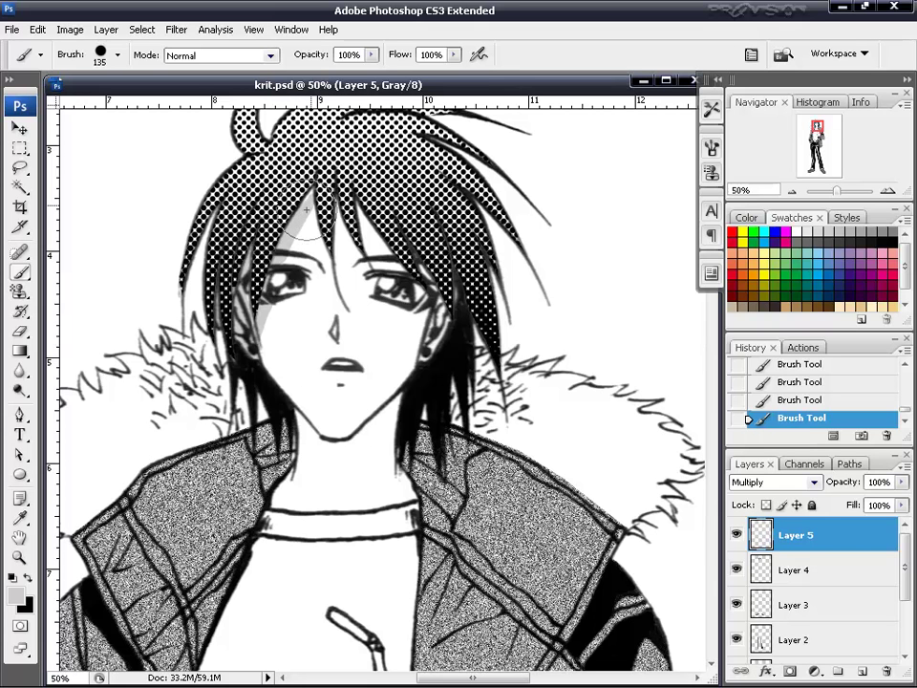
{"action": "left_click_drag", "start_coordinate": [310, 208], "coordinate": [302, 206]}
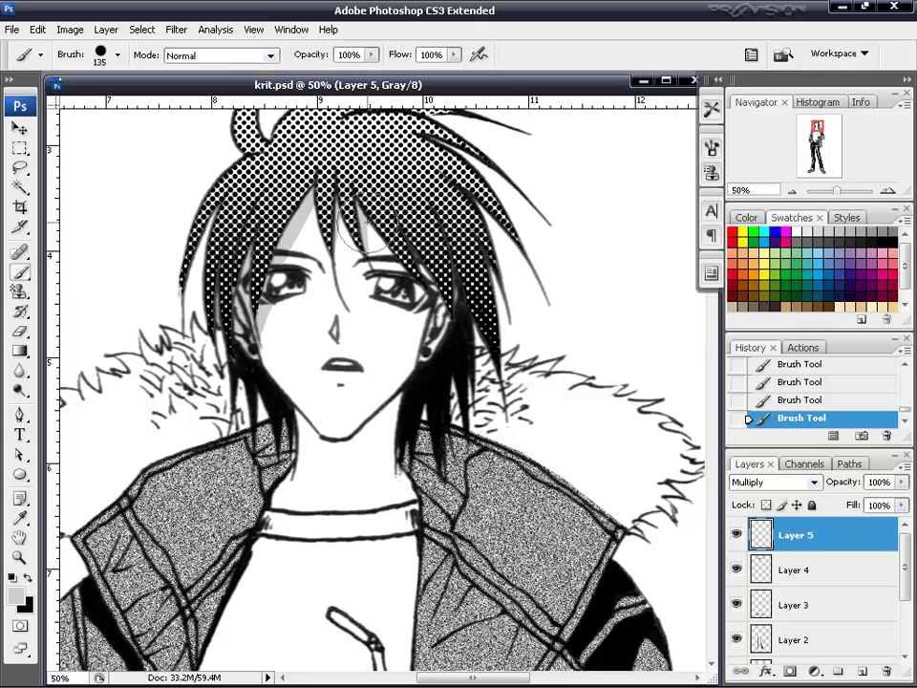
{"action": "left_click_drag", "start_coordinate": [435, 334], "coordinate": [438, 304]}
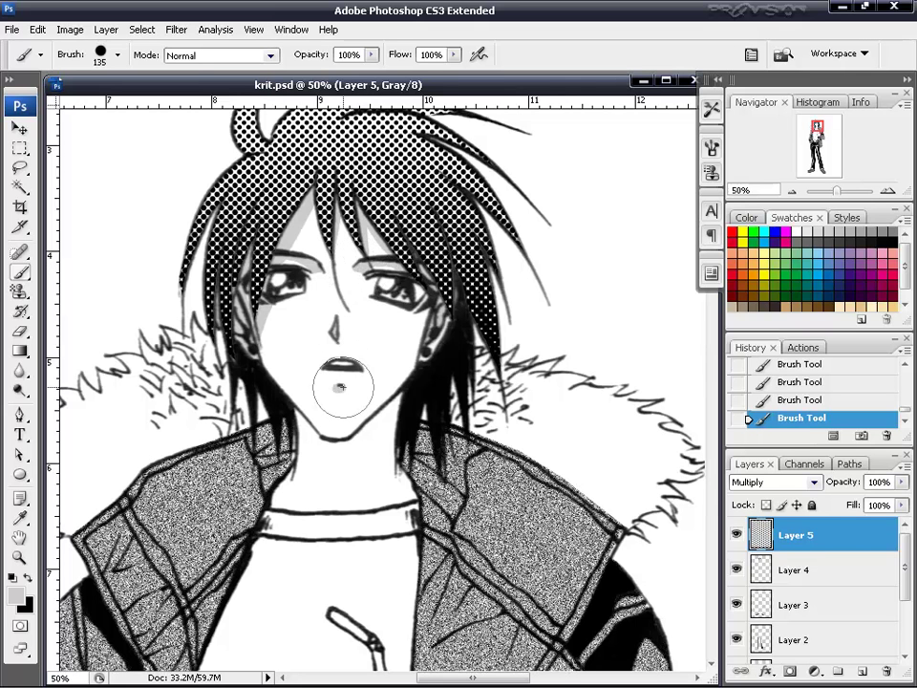
Paint grey shadows down the neck, on the jacket, shirt collar and fur trim on both sides.
{"action": "left_click_drag", "start_coordinate": [366, 413], "coordinate": [325, 492]}
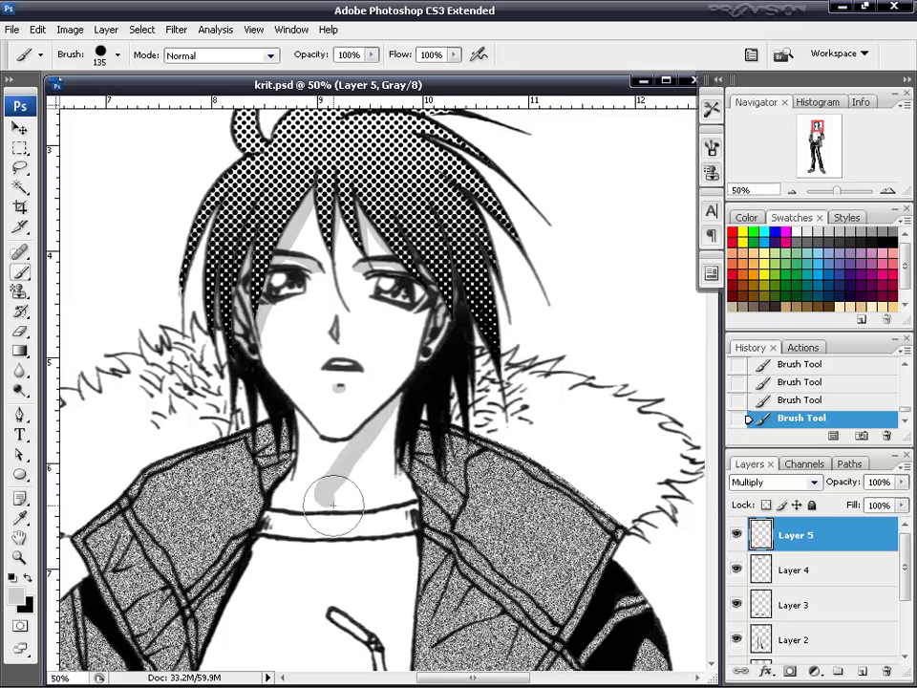
{"action": "left_click_drag", "start_coordinate": [421, 380], "coordinate": [328, 498]}
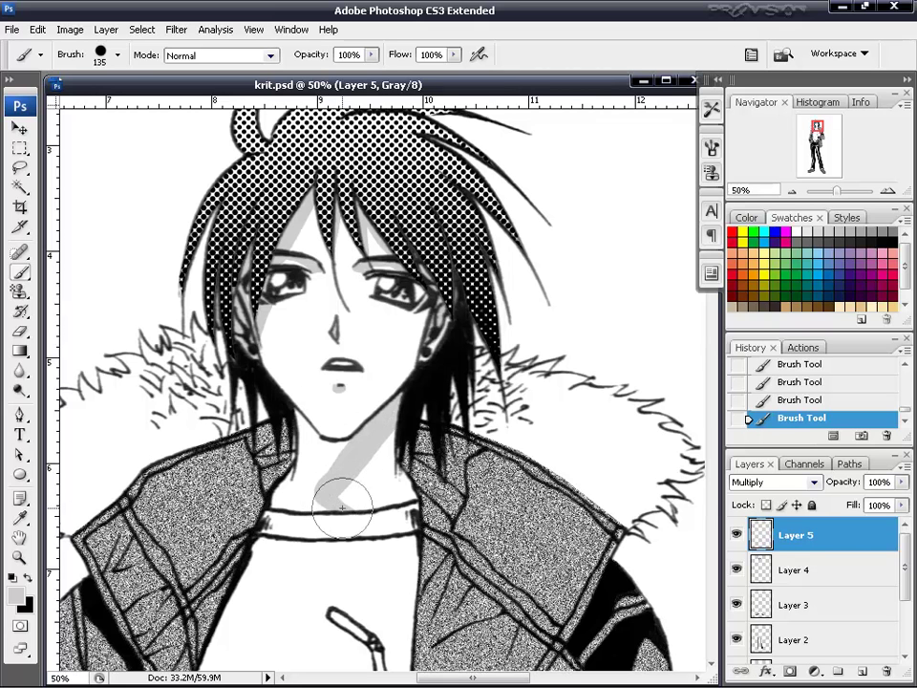
{"action": "mouse_move", "coordinate": [320, 499]}
{"action": "left_mouse_down"}
{"action": "mouse_move", "coordinate": [298, 442]}
{"action": "mouse_move", "coordinate": [314, 500]}
{"action": "mouse_move", "coordinate": [342, 450]}
{"action": "left_mouse_up"}
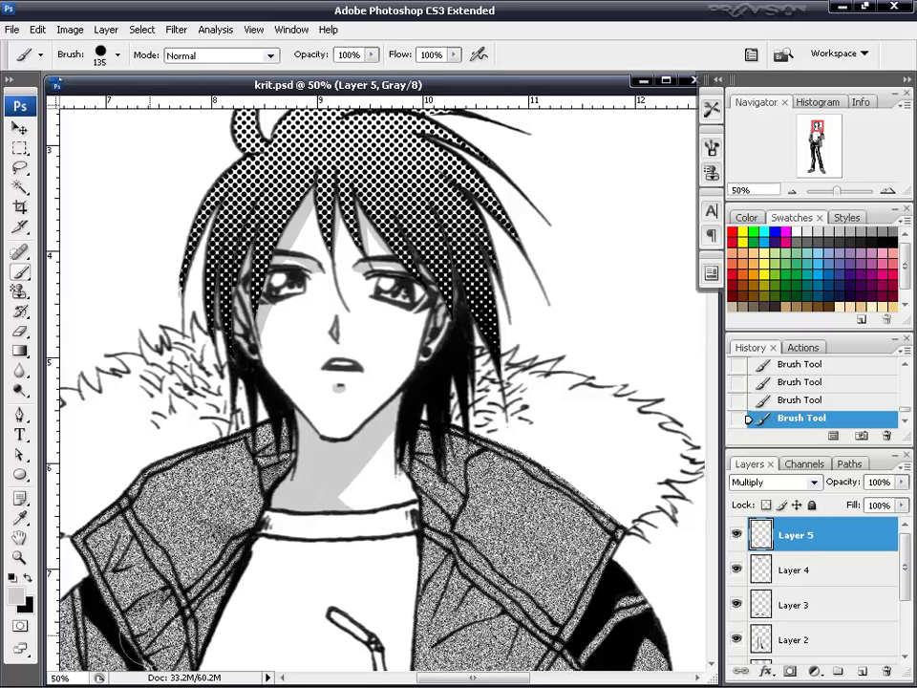
{"action": "left_click_drag", "start_coordinate": [143, 602], "coordinate": [134, 657]}
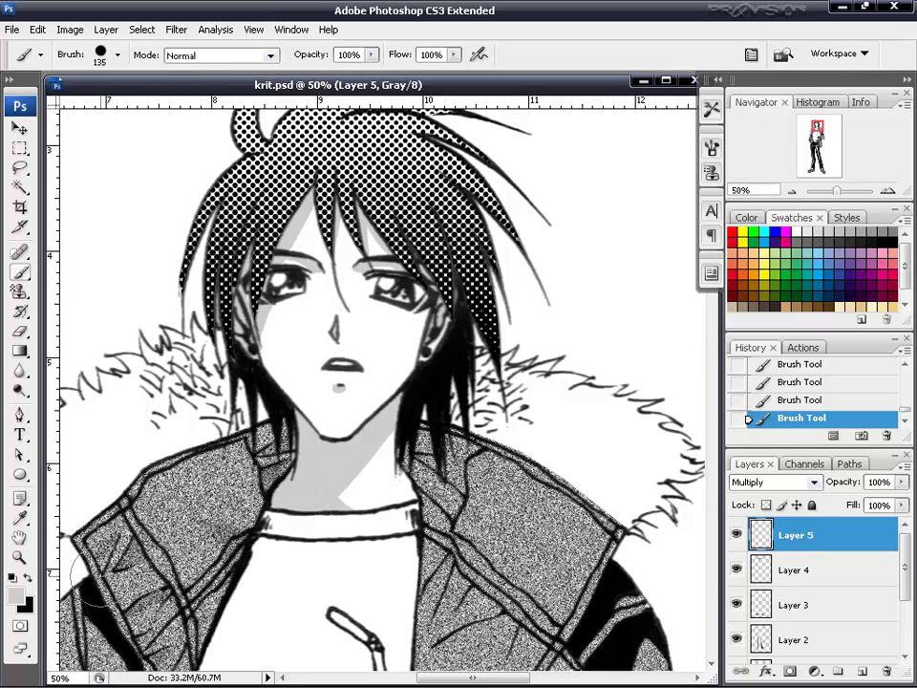
{"action": "left_click_drag", "start_coordinate": [224, 525], "coordinate": [275, 532]}
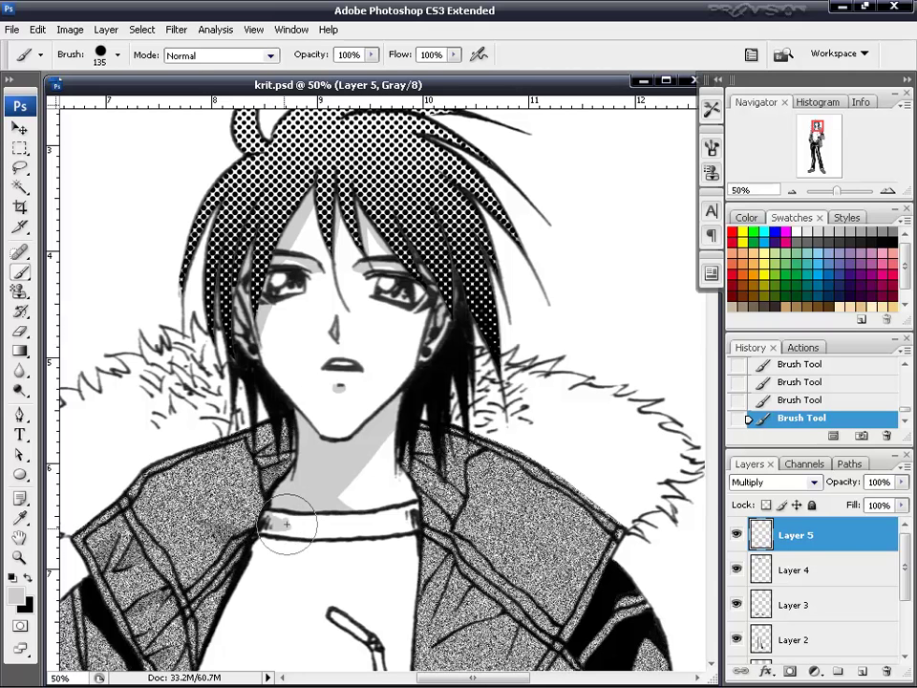
{"action": "left_click_drag", "start_coordinate": [394, 525], "coordinate": [381, 557]}
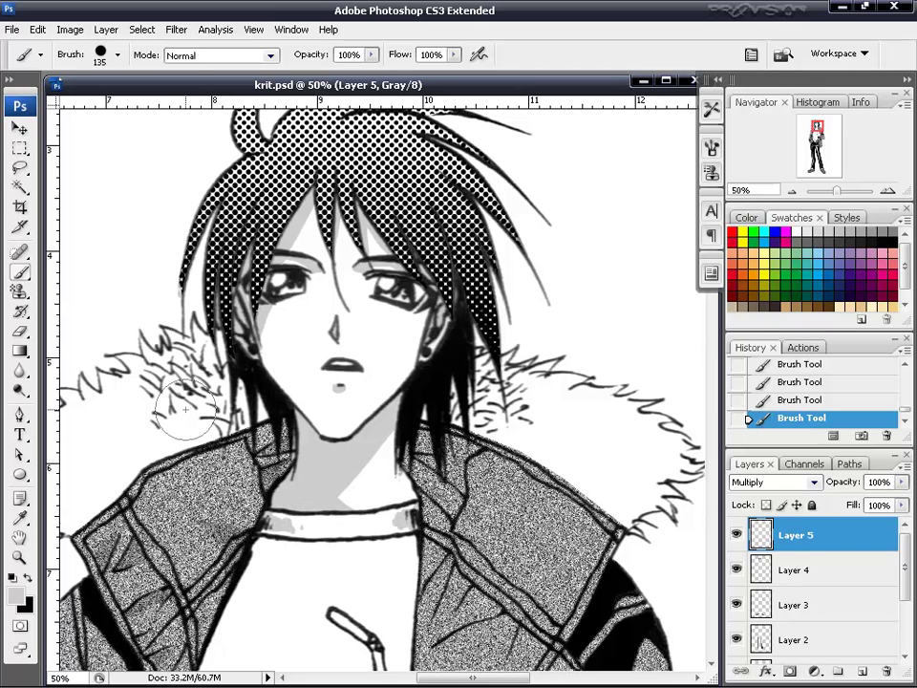
{"action": "mouse_move", "coordinate": [148, 396]}
{"action": "left_mouse_down"}
{"action": "mouse_move", "coordinate": [133, 401]}
{"action": "mouse_move", "coordinate": [164, 356]}
{"action": "mouse_move", "coordinate": [153, 362]}
{"action": "mouse_move", "coordinate": [148, 352]}
{"action": "mouse_move", "coordinate": [154, 320]}
{"action": "mouse_move", "coordinate": [196, 335]}
{"action": "mouse_move", "coordinate": [155, 381]}
{"action": "mouse_move", "coordinate": [164, 411]}
{"action": "mouse_move", "coordinate": [203, 425]}
{"action": "mouse_move", "coordinate": [153, 356]}
{"action": "mouse_move", "coordinate": [250, 413]}
{"action": "mouse_move", "coordinate": [186, 368]}
{"action": "mouse_move", "coordinate": [231, 370]}
{"action": "left_mouse_up"}
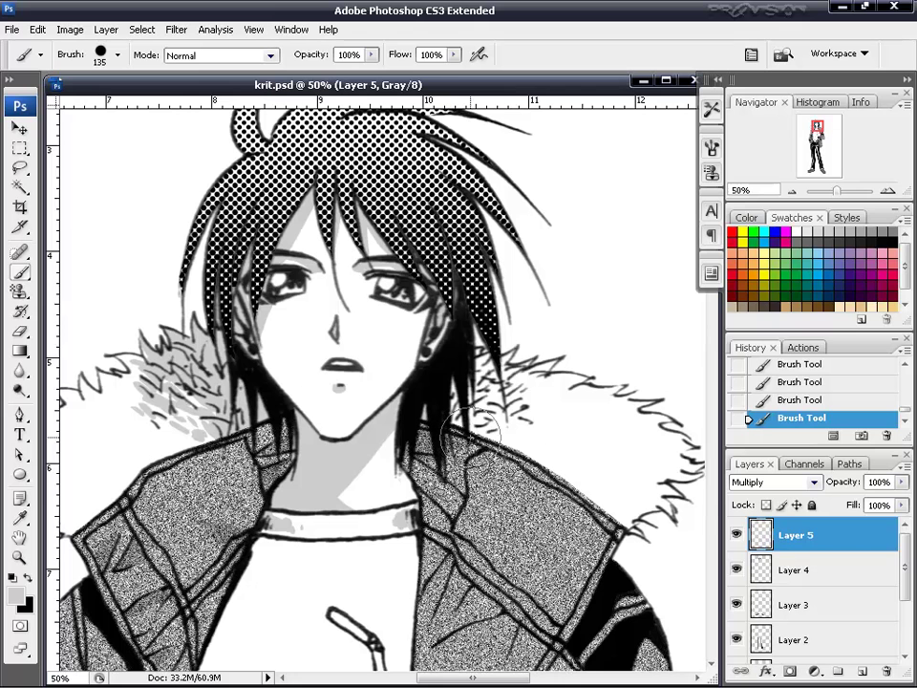
{"action": "left_click_drag", "start_coordinate": [489, 385], "coordinate": [508, 432]}
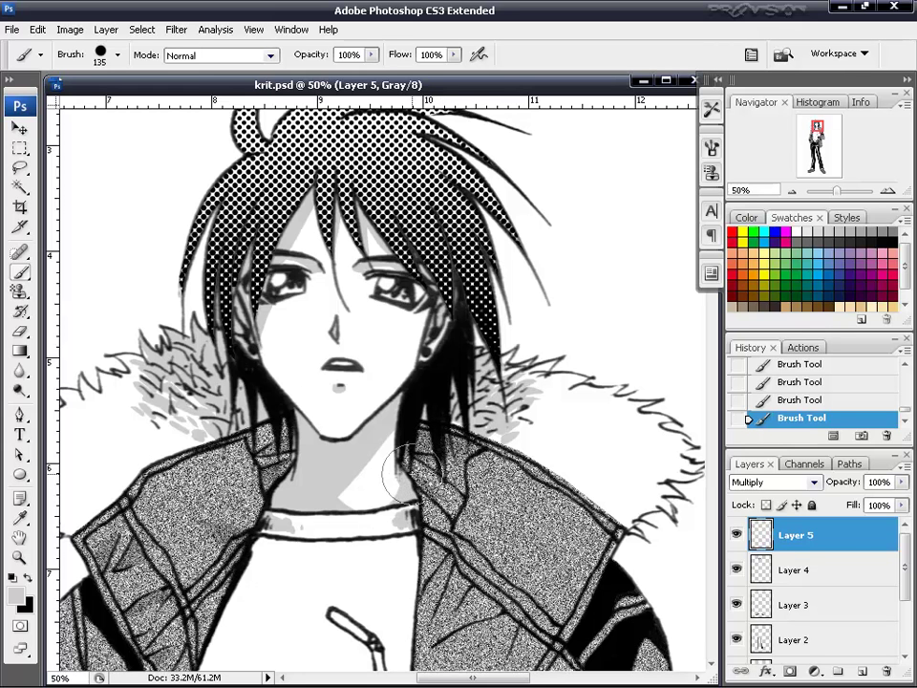
{"action": "scroll", "coordinate": [441, 389], "scroll_direction": "down", "scroll_amount": 5}
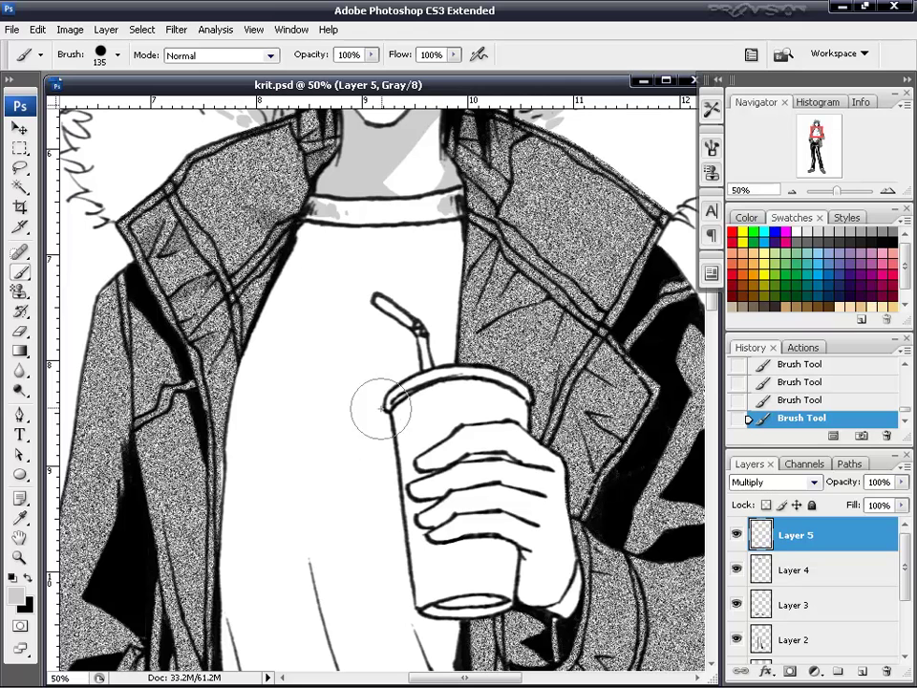
Shade the shirt grey left of and below the cup and along the fold above the belt.
{"action": "left_click_drag", "start_coordinate": [360, 428], "coordinate": [402, 611]}
{"action": "mouse_move", "coordinate": [374, 446]}
{"action": "left_mouse_down"}
{"action": "mouse_move", "coordinate": [385, 502]}
{"action": "mouse_move", "coordinate": [376, 435]}
{"action": "mouse_move", "coordinate": [382, 518]}
{"action": "mouse_move", "coordinate": [366, 367]}
{"action": "left_mouse_up"}
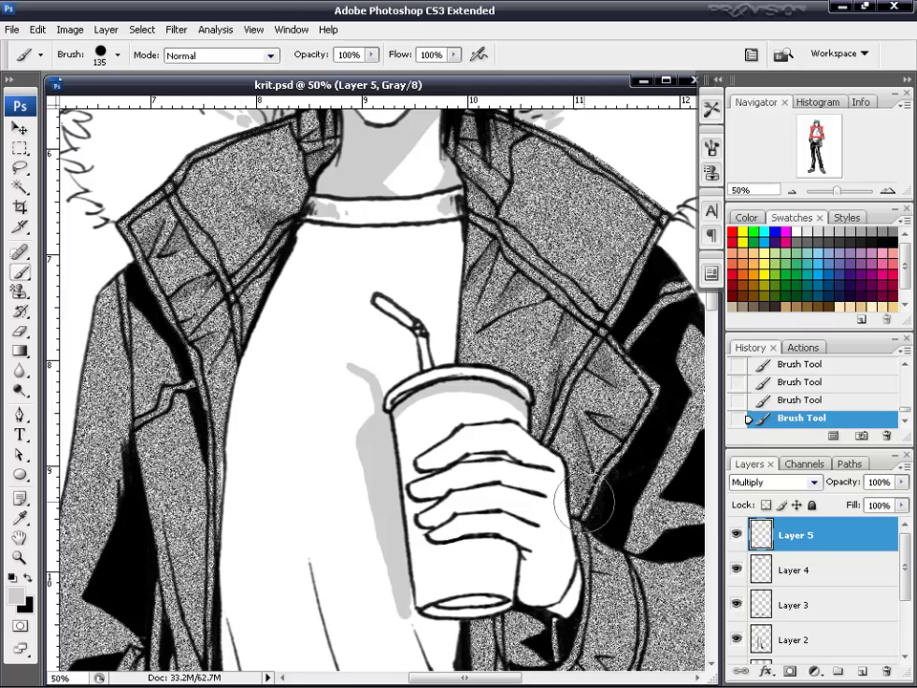
{"action": "scroll", "coordinate": [535, 373], "scroll_direction": "down", "scroll_amount": 5}
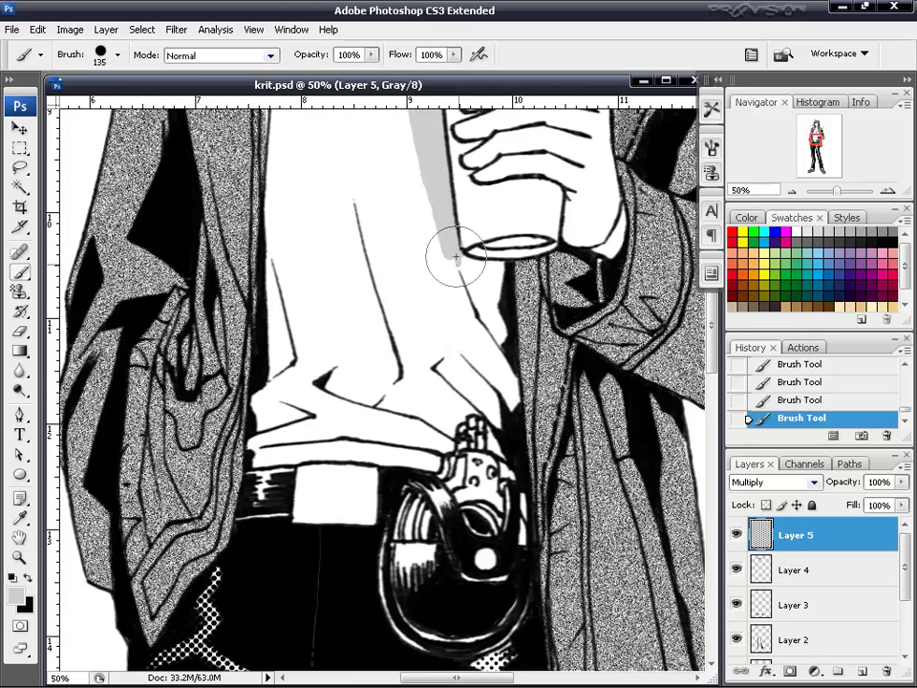
{"action": "mouse_move", "coordinate": [475, 260]}
{"action": "left_mouse_down"}
{"action": "mouse_move", "coordinate": [510, 320]}
{"action": "mouse_move", "coordinate": [537, 332]}
{"action": "left_mouse_up"}
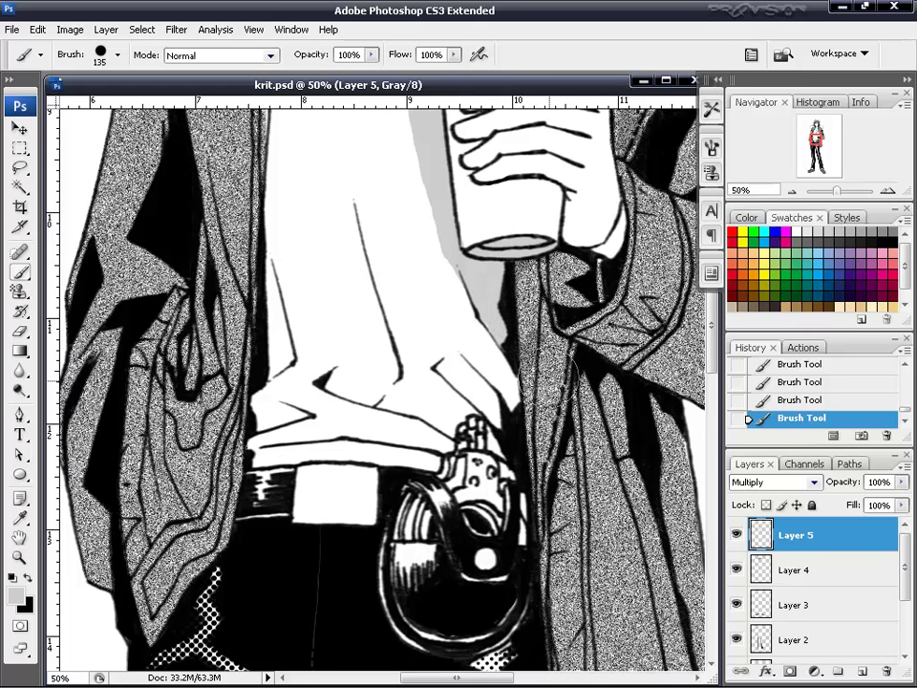
{"action": "left_click_drag", "start_coordinate": [461, 364], "coordinate": [502, 399]}
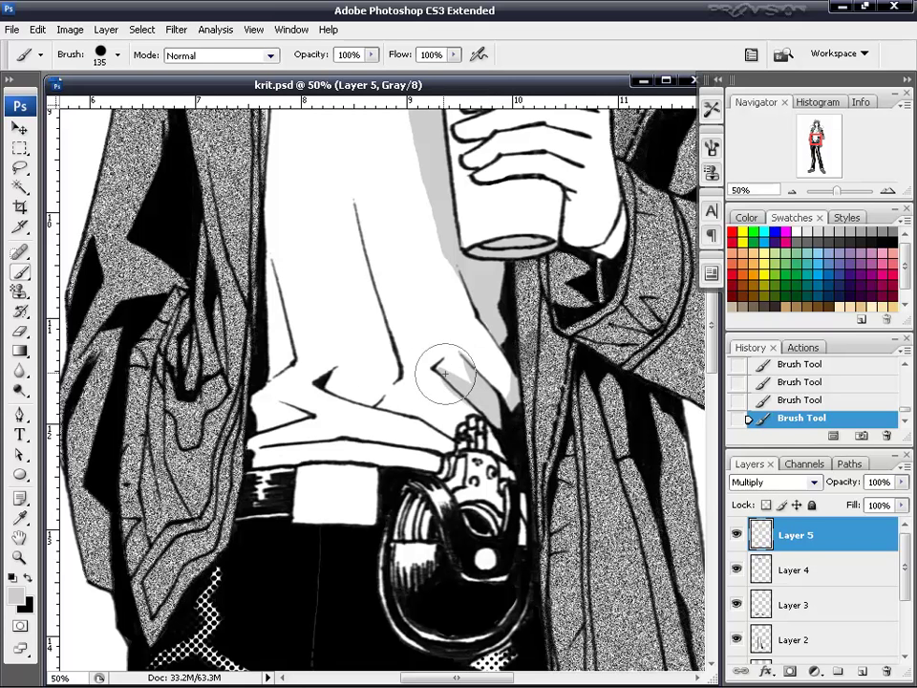
{"action": "left_click_drag", "start_coordinate": [440, 372], "coordinate": [495, 413]}
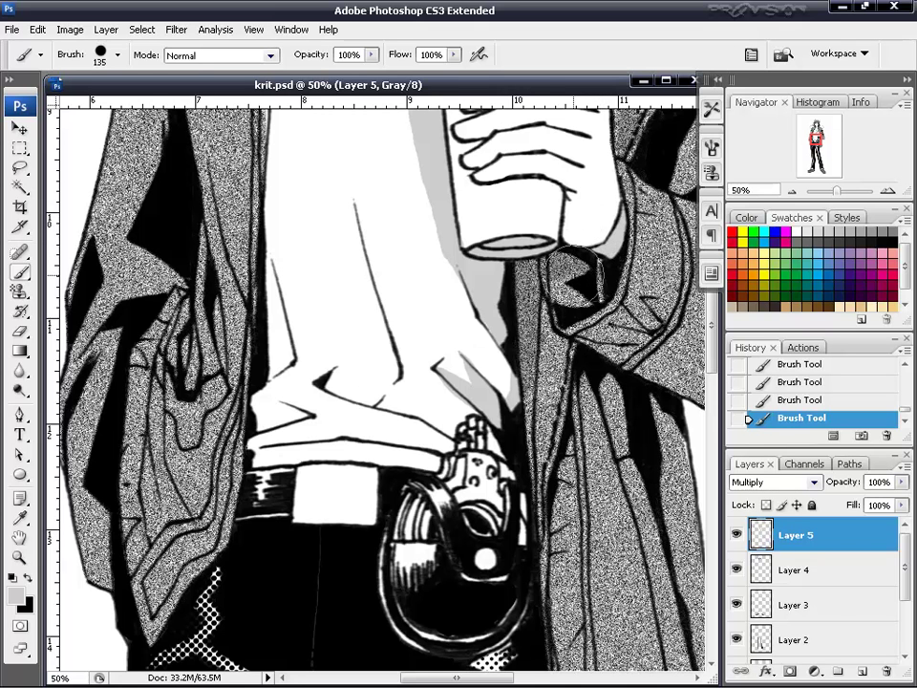
{"action": "left_click_drag", "start_coordinate": [576, 274], "coordinate": [530, 327]}
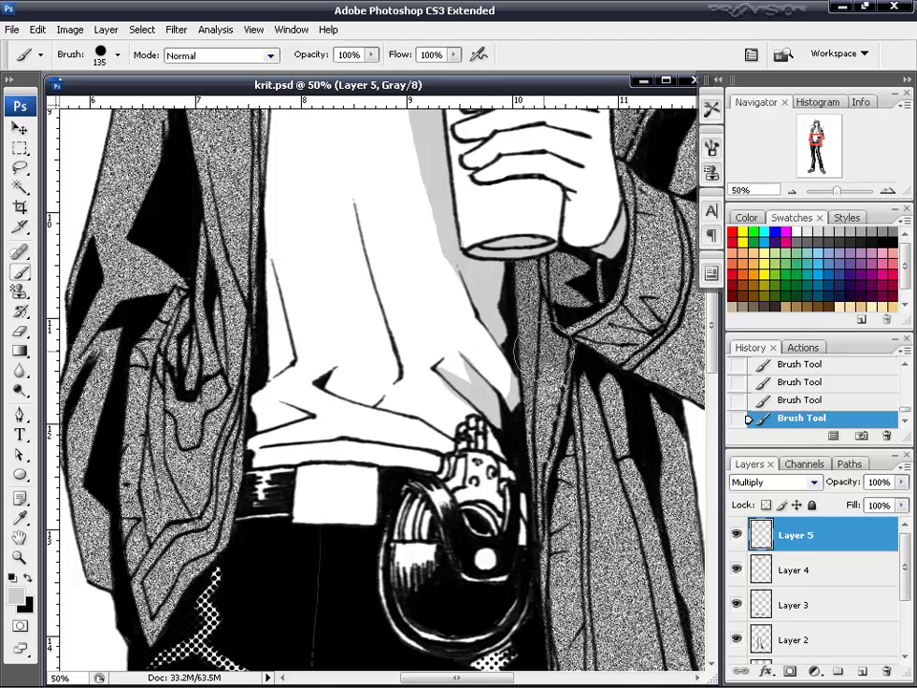
{"action": "left_click_drag", "start_coordinate": [608, 397], "coordinate": [597, 411]}
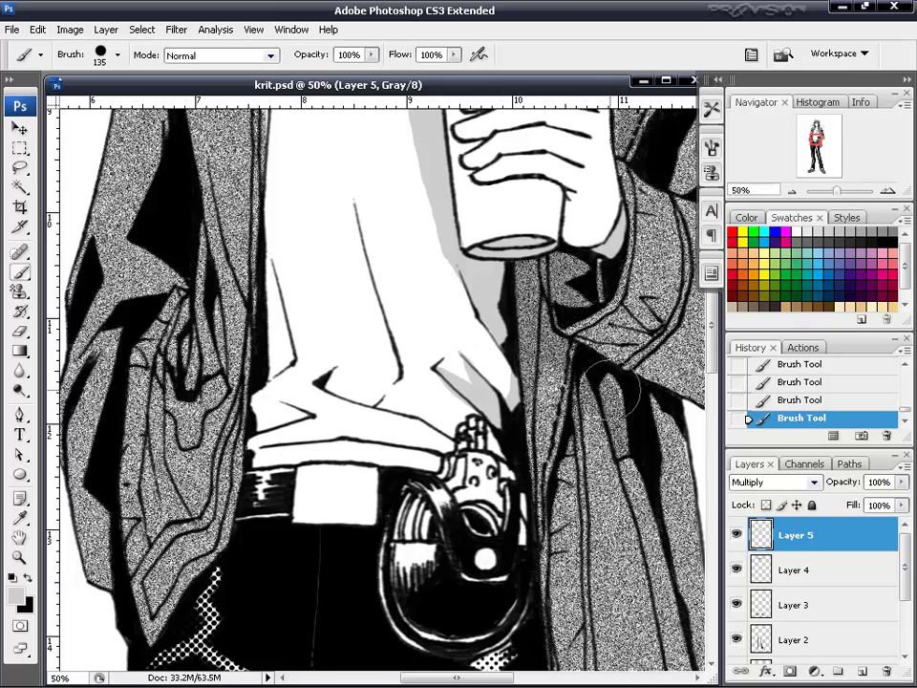
Shade the hand's right edge, the shirt's left edge and its lower fold grey.
{"action": "left_click_drag", "start_coordinate": [489, 115], "coordinate": [444, 287]}
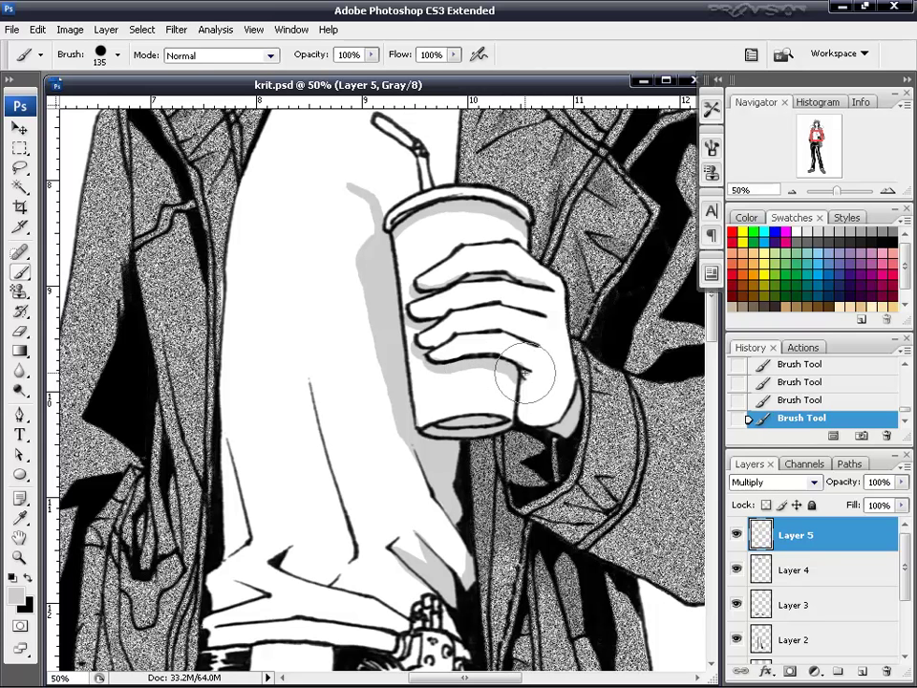
{"action": "mouse_move", "coordinate": [553, 299]}
{"action": "left_mouse_down"}
{"action": "mouse_move", "coordinate": [573, 382]}
{"action": "mouse_move", "coordinate": [543, 431]}
{"action": "left_mouse_up"}
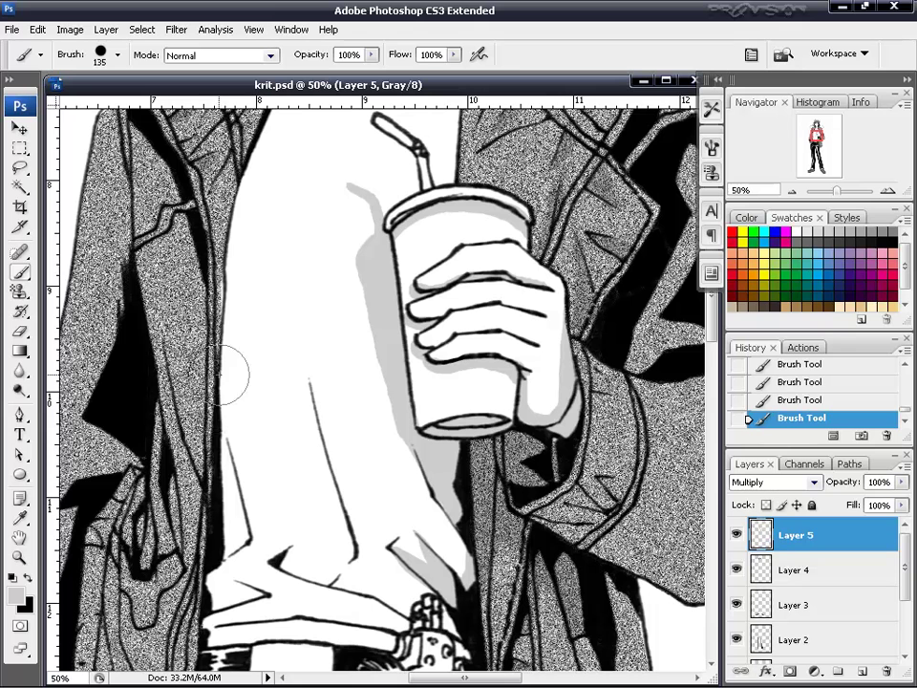
{"action": "mouse_move", "coordinate": [225, 375]}
{"action": "left_mouse_down"}
{"action": "mouse_move", "coordinate": [242, 532]}
{"action": "mouse_move", "coordinate": [216, 623]}
{"action": "mouse_move", "coordinate": [414, 646]}
{"action": "left_mouse_up"}
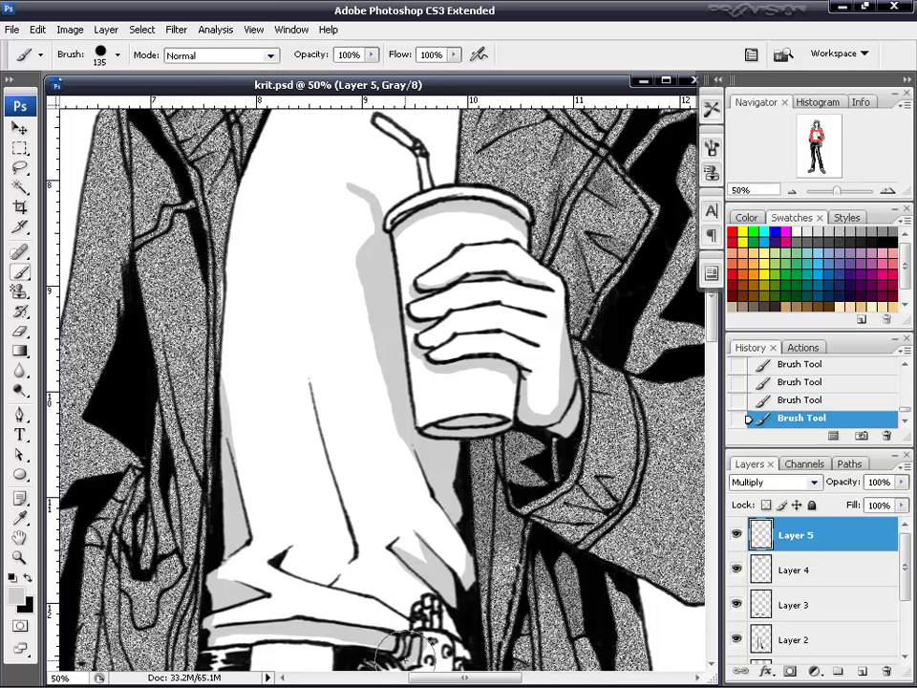
{"action": "mouse_move", "coordinate": [287, 557]}
{"action": "left_mouse_down"}
{"action": "mouse_move", "coordinate": [351, 553]}
{"action": "mouse_move", "coordinate": [317, 420]}
{"action": "mouse_move", "coordinate": [337, 492]}
{"action": "left_mouse_up"}
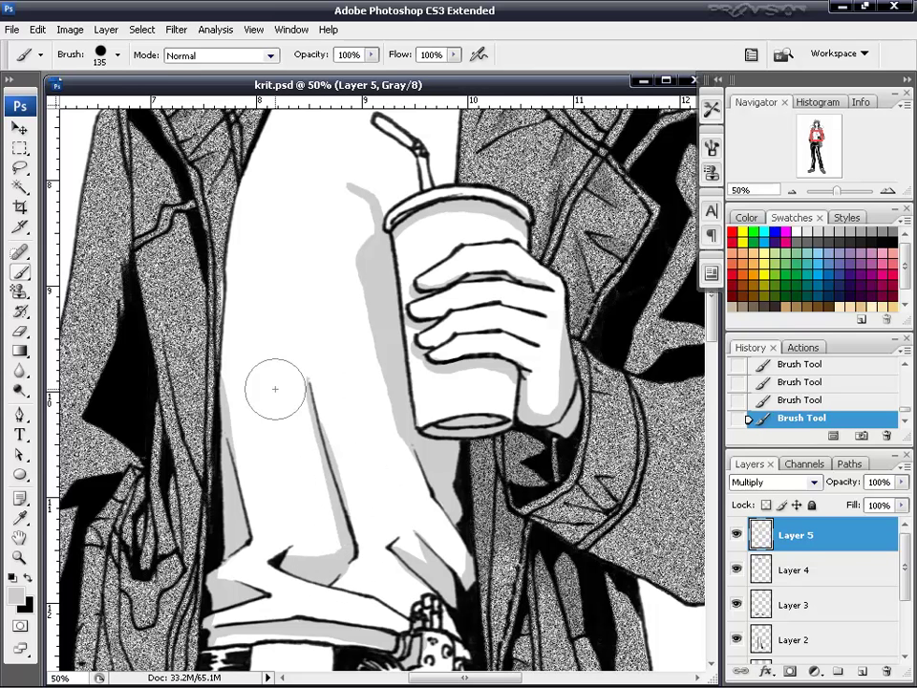
Erase stray grey near the trouser crease, then touch up the lower fold shading.
{"action": "key", "text": "e"}
{"action": "left_click_drag", "start_coordinate": [321, 396], "coordinate": [357, 536]}
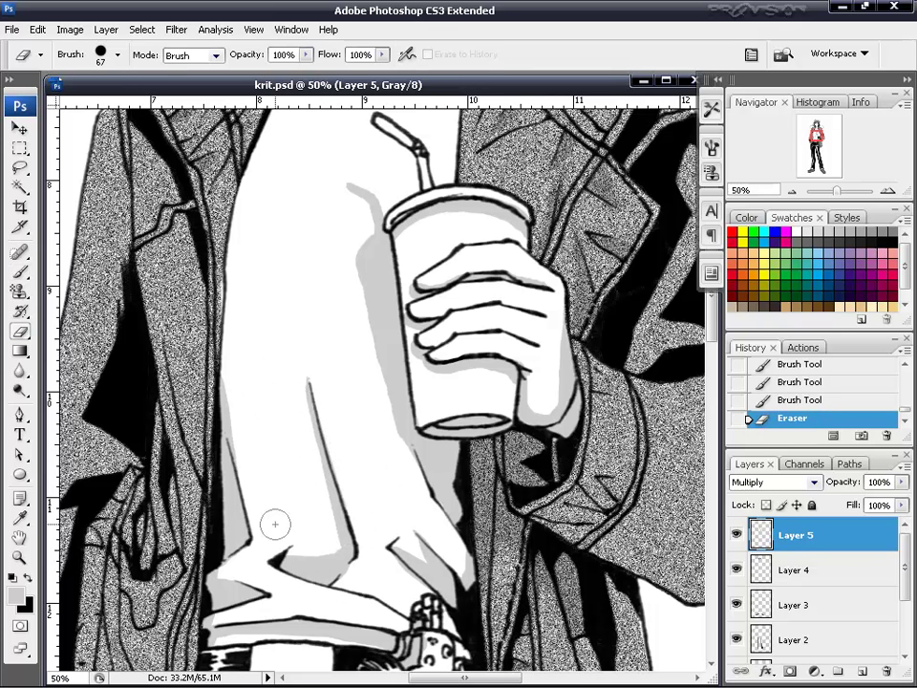
{"action": "mouse_move", "coordinate": [345, 577]}
{"action": "left_mouse_down"}
{"action": "mouse_move", "coordinate": [321, 549]}
{"action": "mouse_move", "coordinate": [356, 554]}
{"action": "left_mouse_up"}
{"action": "key", "text": "b"}
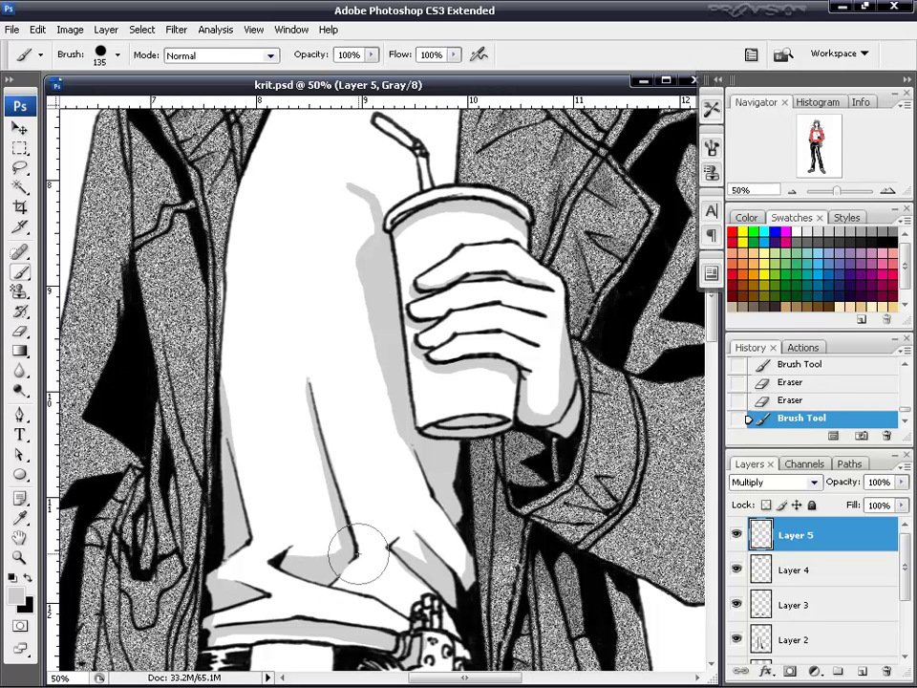
{"action": "mouse_move", "coordinate": [389, 608]}
{"action": "left_mouse_down"}
{"action": "mouse_move", "coordinate": [399, 608]}
{"action": "mouse_move", "coordinate": [389, 598]}
{"action": "left_mouse_up"}
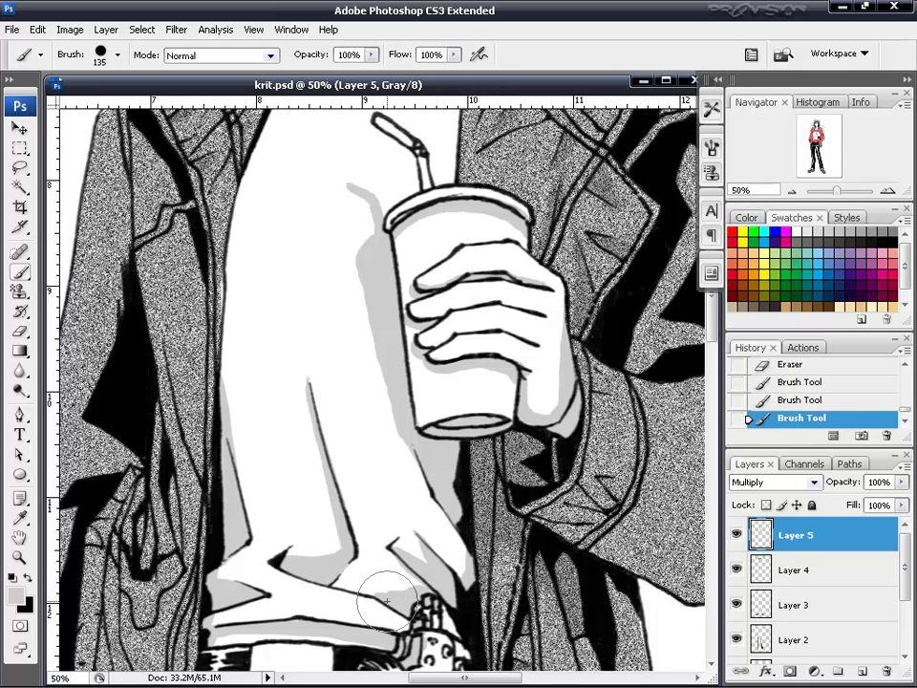
{"action": "left_click_drag", "start_coordinate": [335, 463], "coordinate": [348, 477]}
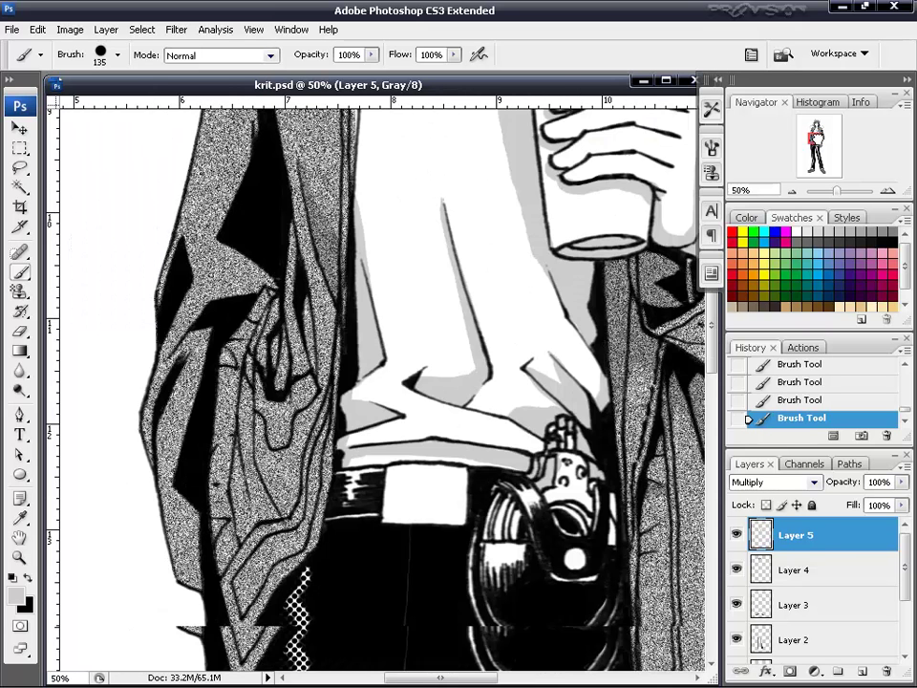
Shade the coat's lower edge and darken its shoulder edges with grey.
{"action": "left_click_drag", "start_coordinate": [199, 362], "coordinate": [336, 184]}
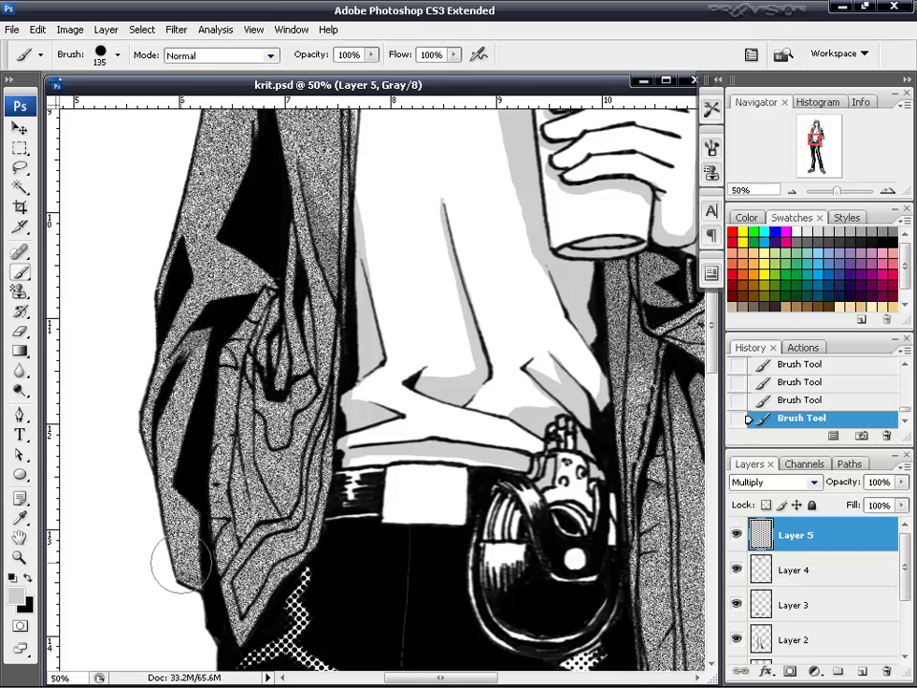
{"action": "left_click_drag", "start_coordinate": [181, 581], "coordinate": [201, 546]}
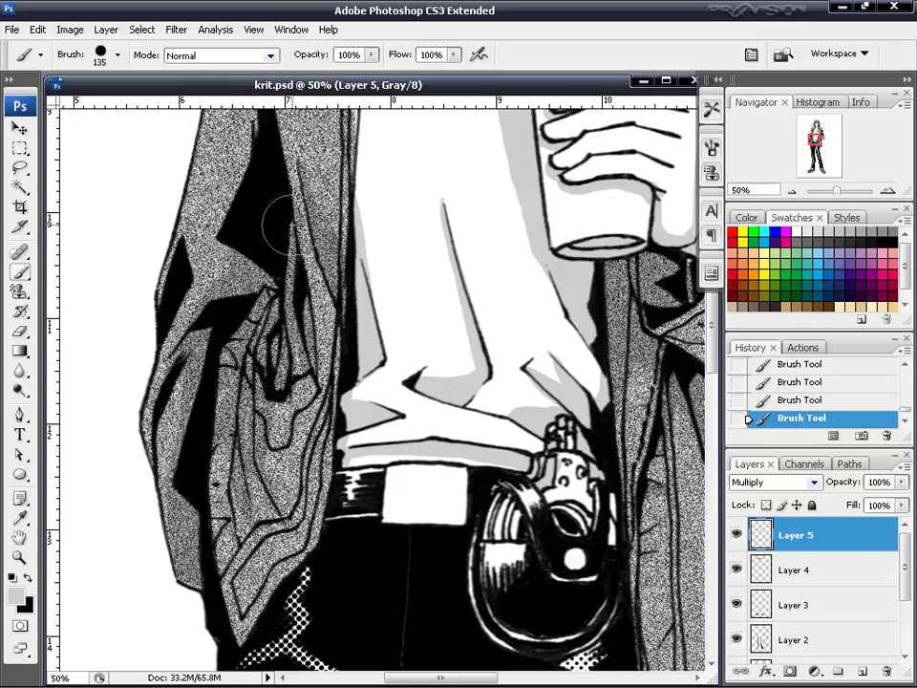
{"action": "scroll", "coordinate": [598, 128], "scroll_direction": "up", "scroll_amount": 5}
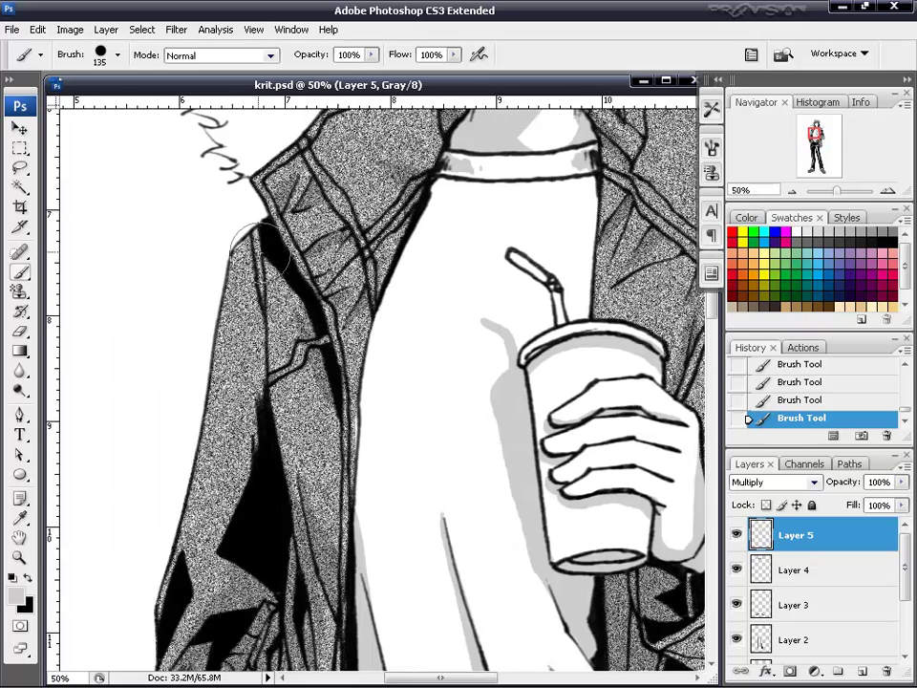
{"action": "left_click_drag", "start_coordinate": [477, 525], "coordinate": [253, 143]}
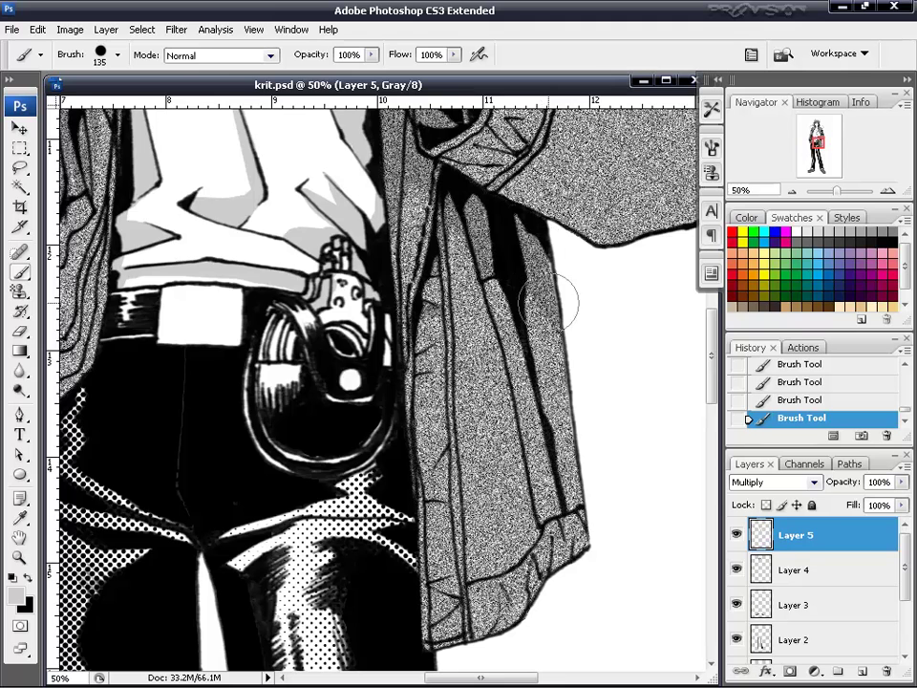
{"action": "left_click_drag", "start_coordinate": [552, 297], "coordinate": [418, 340]}
{"action": "left_click_drag", "start_coordinate": [305, 203], "coordinate": [516, 279]}
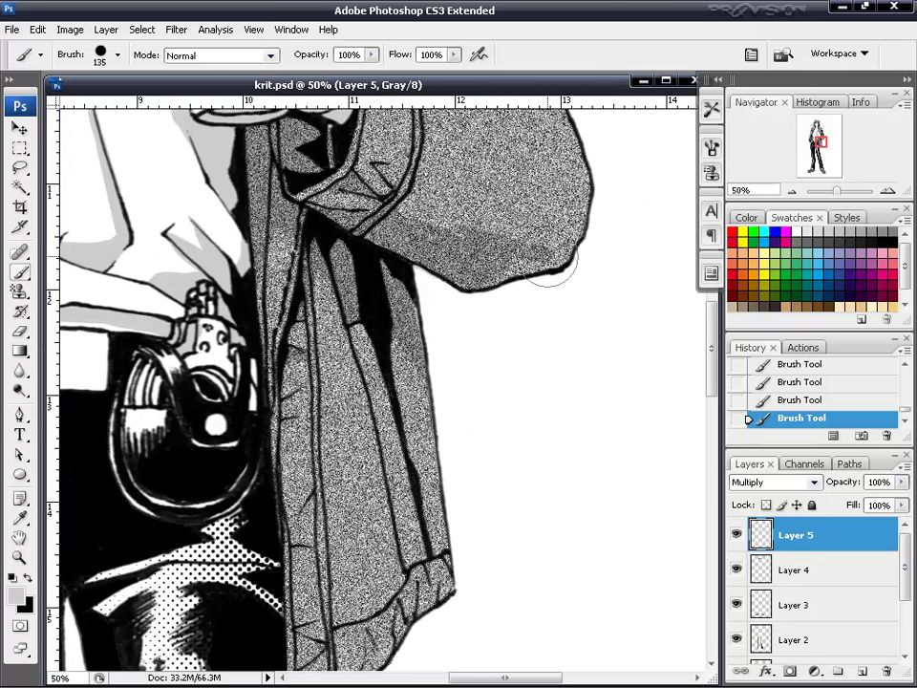
{"action": "left_click_drag", "start_coordinate": [536, 272], "coordinate": [567, 256]}
Fill both sock gaps above the shoes with grey, zoom out, and reapply the halftone filter.
{"action": "left_click_drag", "start_coordinate": [99, 251], "coordinate": [325, 208]}
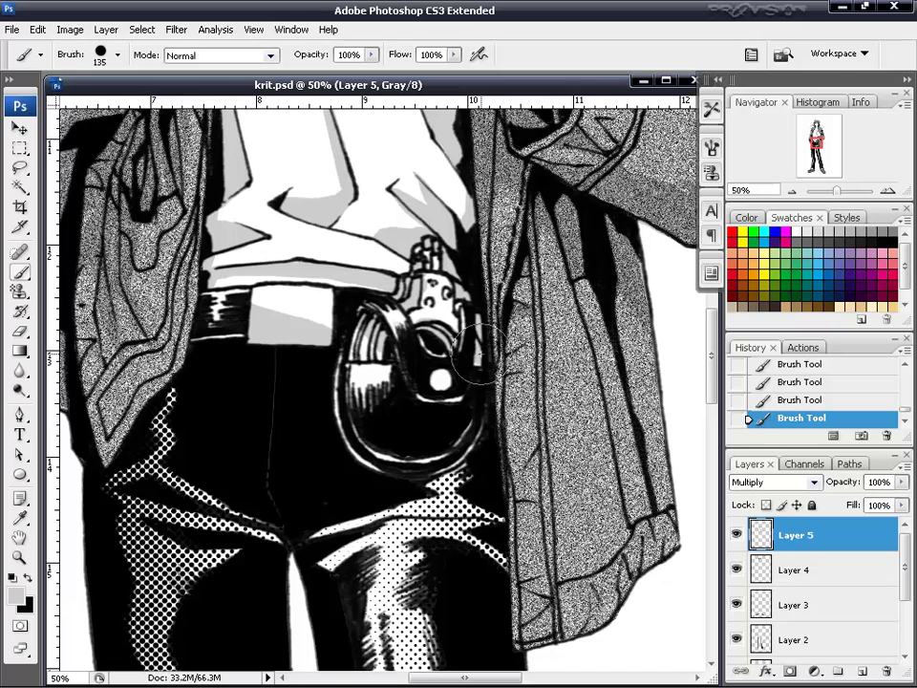
{"action": "left_click_drag", "start_coordinate": [817, 136], "coordinate": [814, 167]}
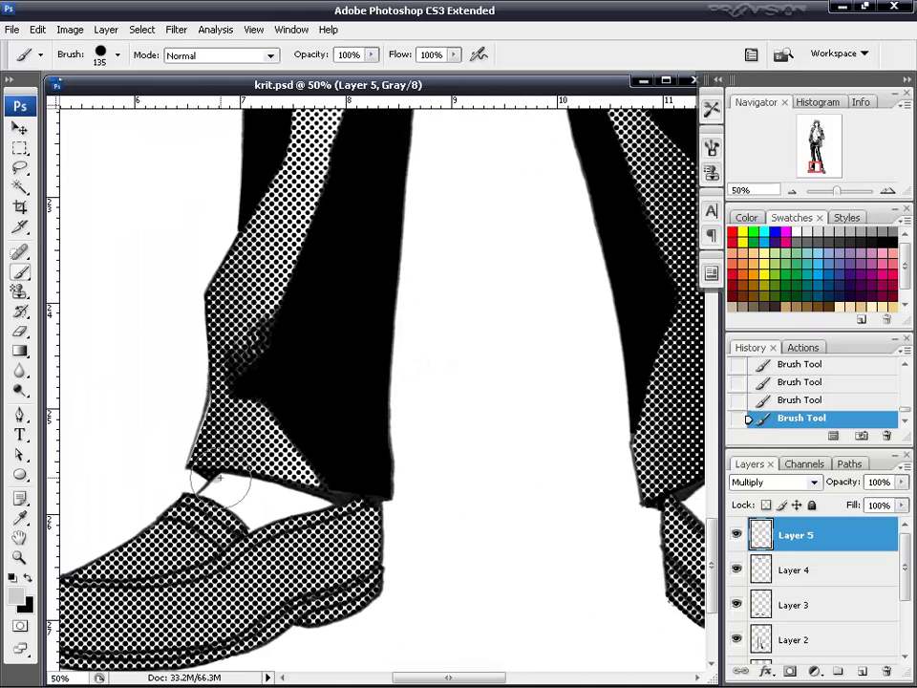
{"action": "left_click_drag", "start_coordinate": [206, 492], "coordinate": [261, 489]}
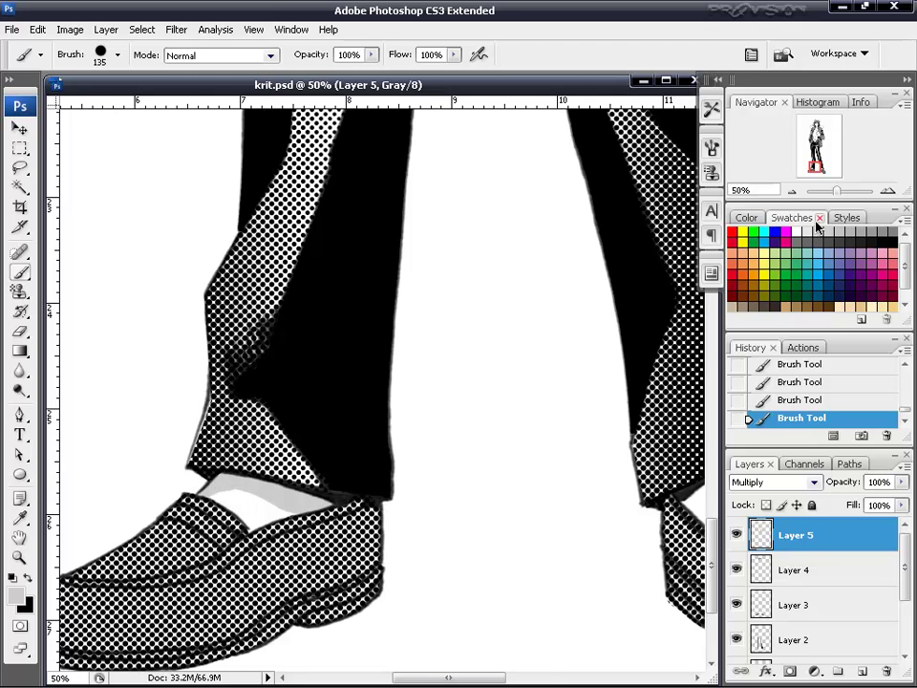
{"action": "left_click_drag", "start_coordinate": [815, 167], "coordinate": [820, 172]}
{"action": "mouse_move", "coordinate": [464, 326]}
{"action": "left_mouse_down"}
{"action": "mouse_move", "coordinate": [566, 297]}
{"action": "mouse_move", "coordinate": [546, 299]}
{"action": "left_mouse_up"}
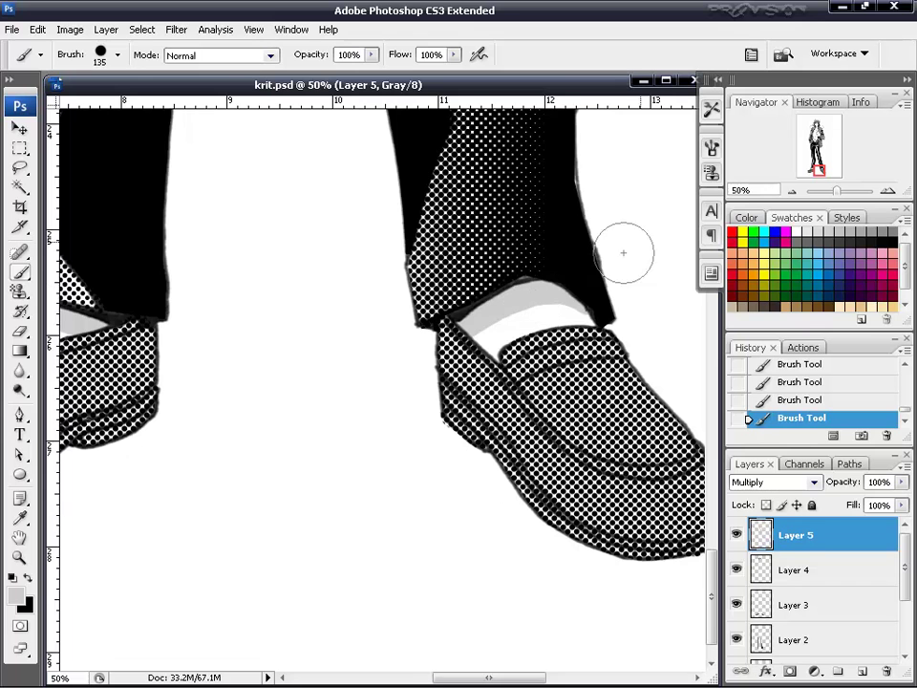
{"action": "left_click", "coordinate": [792, 191]}
{"action": "left_click", "coordinate": [793, 191]}
{"action": "left_click", "coordinate": [792, 191]}
{"action": "left_click_drag", "start_coordinate": [819, 170], "coordinate": [818, 133]}
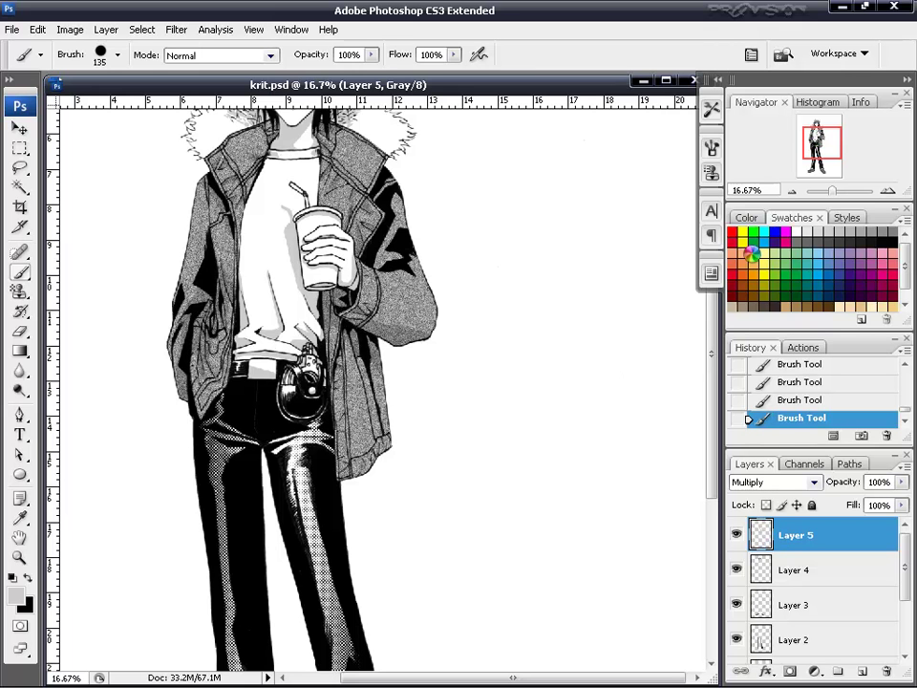
{"action": "key", "text": "ctrl+f"}
Add a new layer for the shadow and set its blend mode to Multiply.
{"action": "left_click_drag", "start_coordinate": [820, 150], "coordinate": [826, 167]}
{"action": "left_click", "coordinate": [863, 672]}
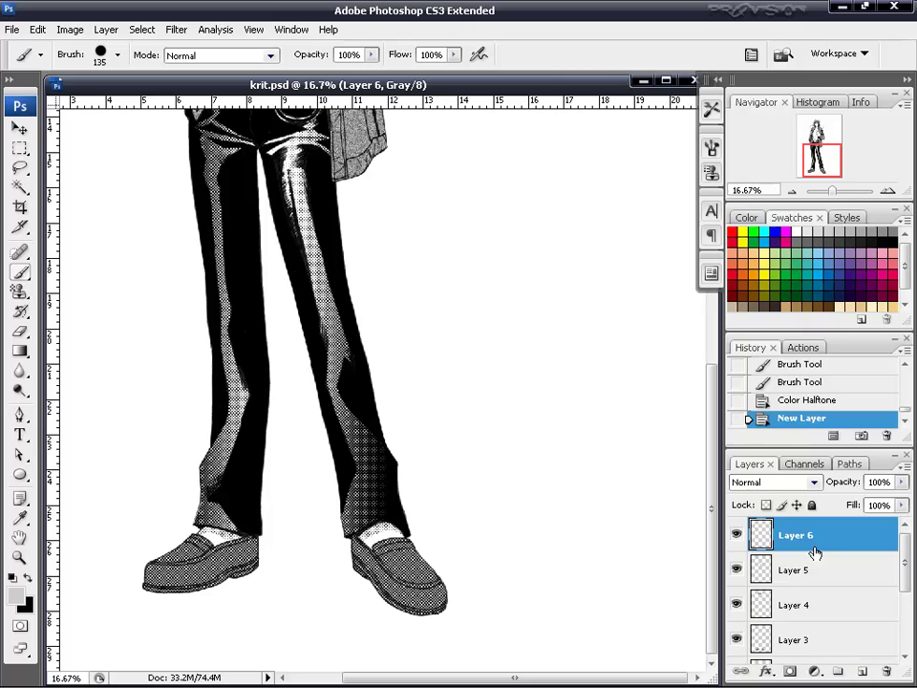
{"action": "left_click", "coordinate": [792, 482]}
{"action": "left_click", "coordinate": [774, 104]}
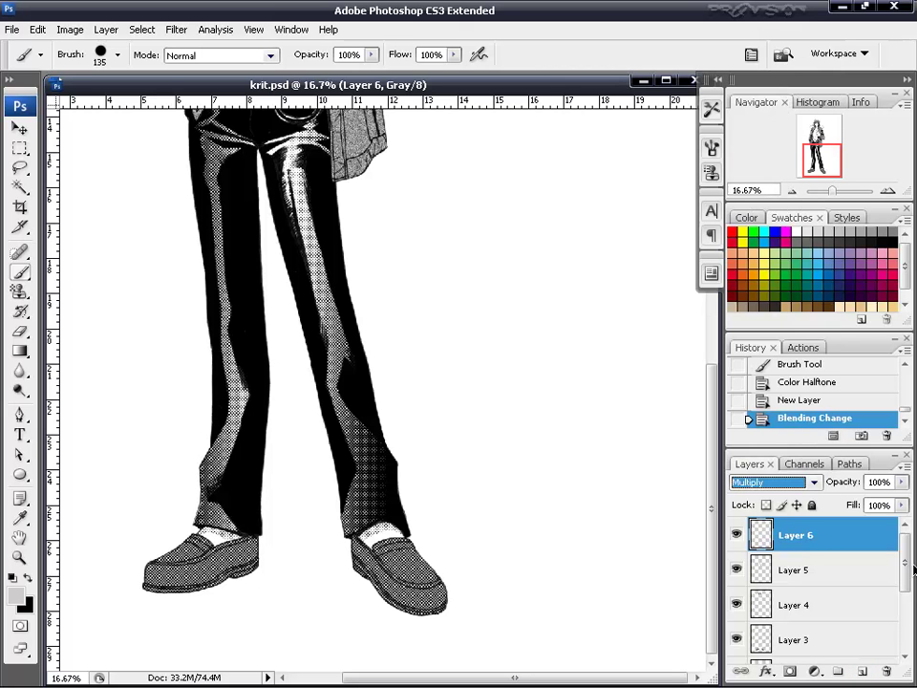
{"action": "scroll", "coordinate": [913, 568], "scroll_direction": "down", "scroll_amount": 2}
{"action": "scroll", "coordinate": [888, 611], "scroll_direction": "down", "scroll_amount": 2}
Magic Wand-select the white background around the legs and expand the selection by 3 pixels.
{"action": "key", "text": "w"}
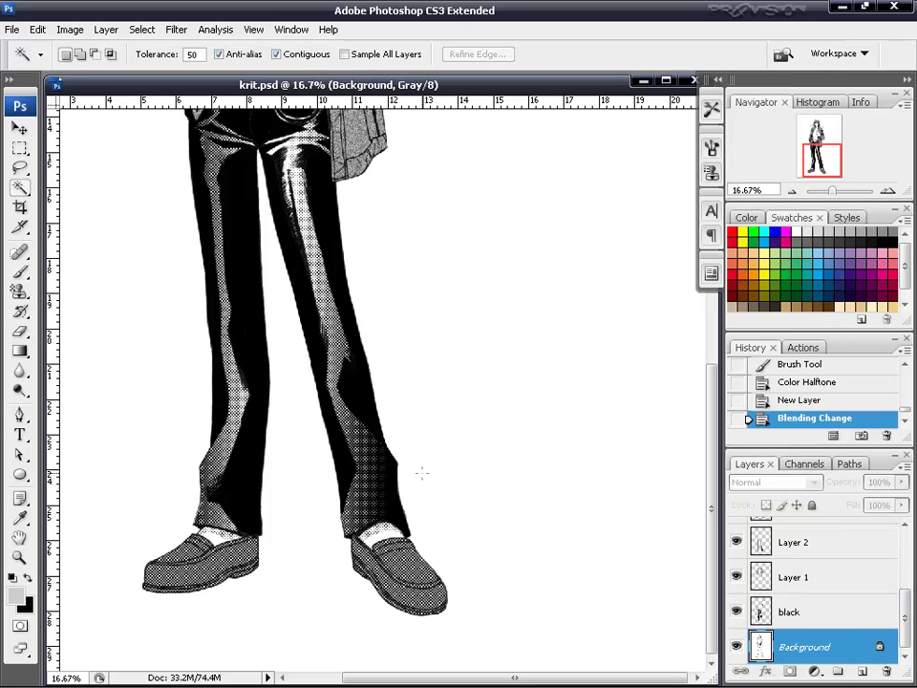
{"action": "left_click", "coordinate": [319, 636]}
{"action": "scroll", "coordinate": [885, 554], "scroll_direction": "up", "scroll_amount": 5}
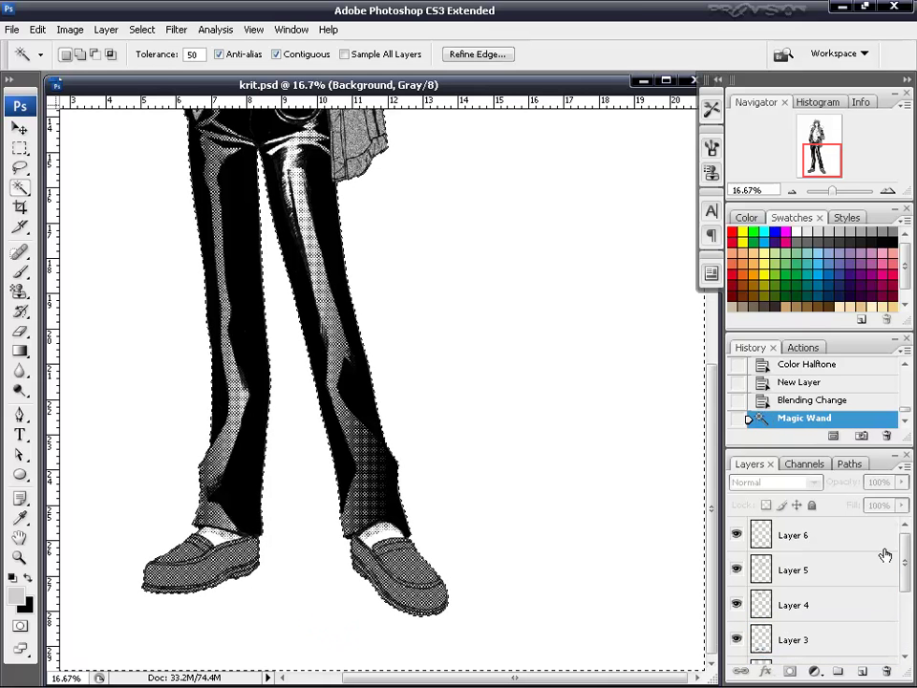
{"action": "left_click", "coordinate": [898, 539]}
{"action": "left_click", "coordinate": [142, 30]}
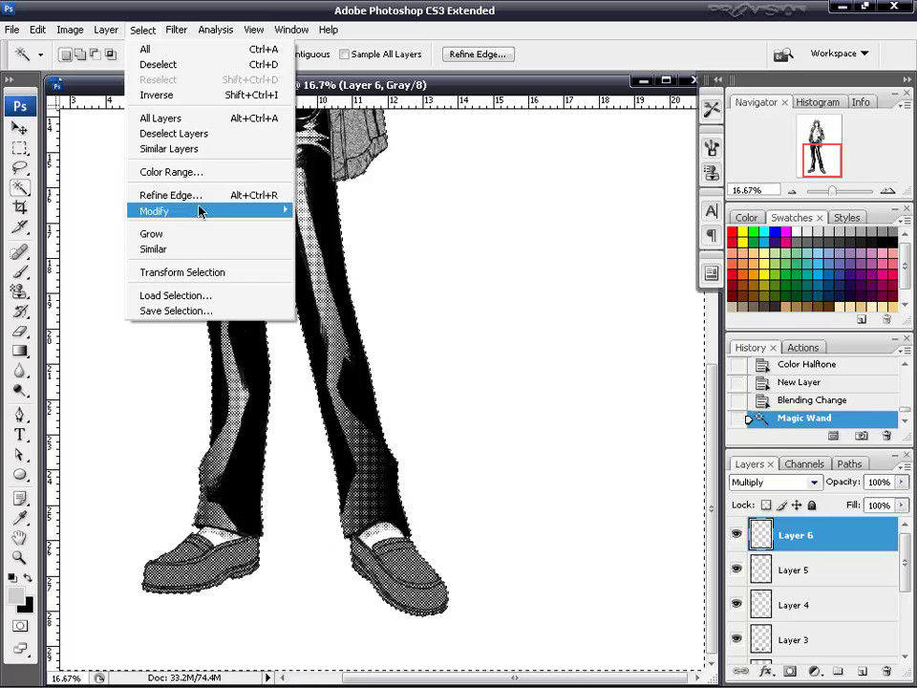
{"action": "mouse_move", "coordinate": [210, 210]}
{"action": "left_click", "coordinate": [312, 243]}
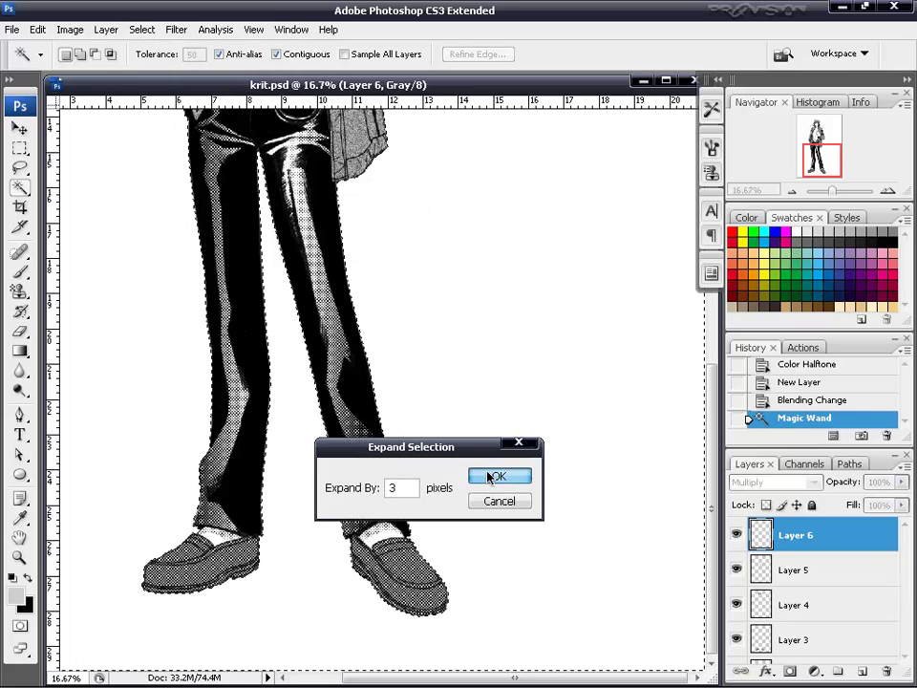
{"action": "left_click", "coordinate": [490, 476]}
{"action": "left_click_drag", "start_coordinate": [776, 177], "coordinate": [772, 177]}
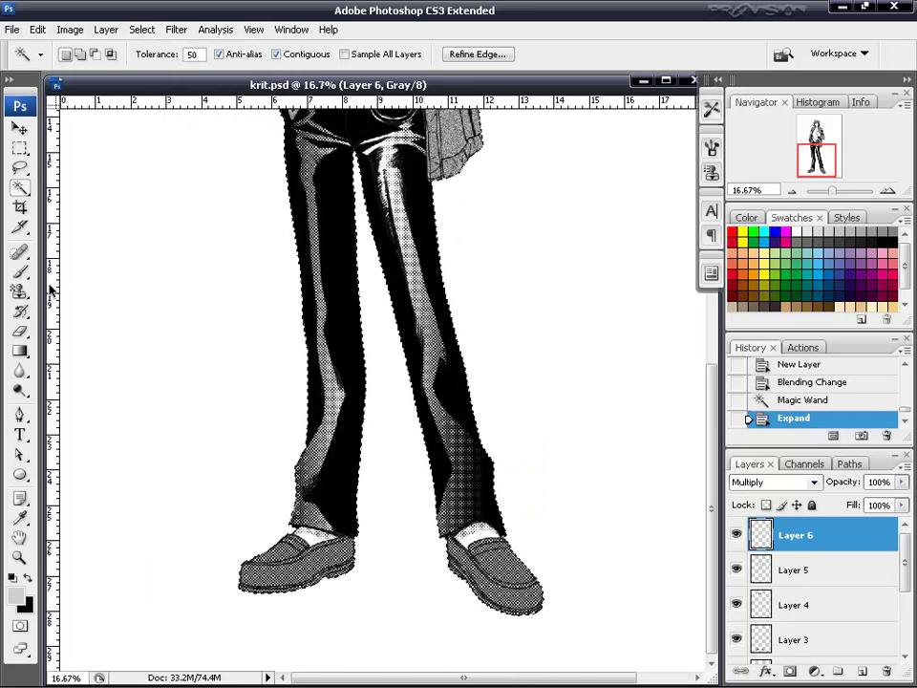
{"action": "left_click", "coordinate": [19, 271]}
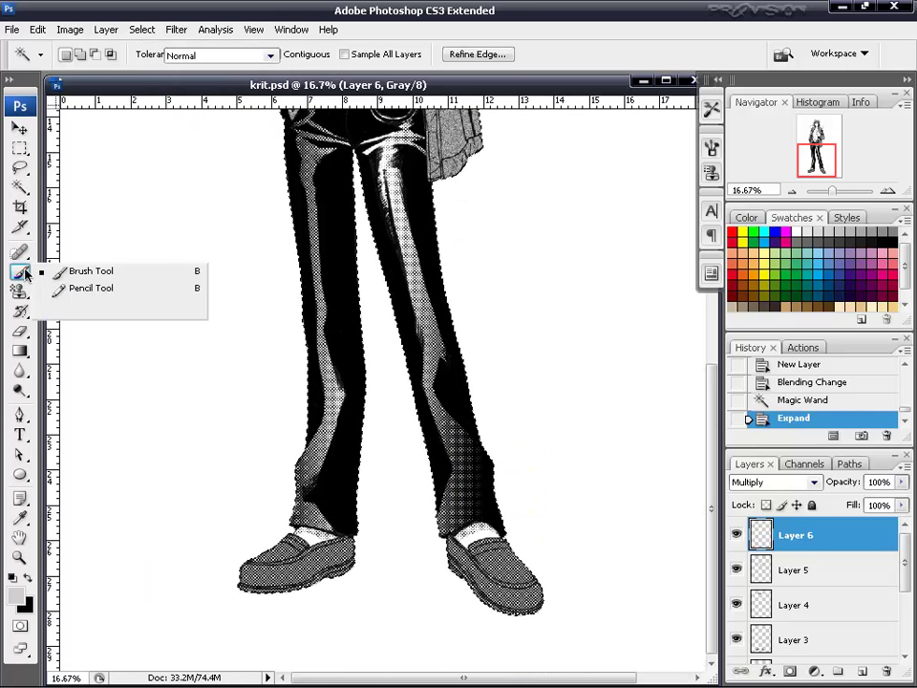
Pick light grey and paint a soft cast shadow beneath the left shoe.
{"action": "left_click", "coordinate": [27, 579]}
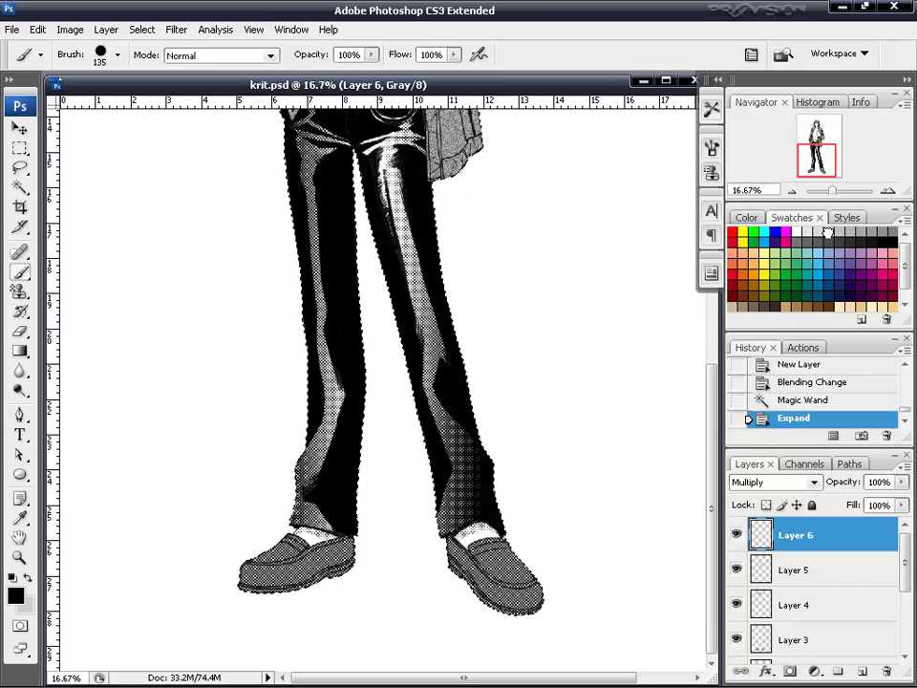
{"action": "left_click", "coordinate": [827, 233]}
{"action": "scroll", "coordinate": [382, 382], "scroll_direction": "right", "scroll_amount": 1}
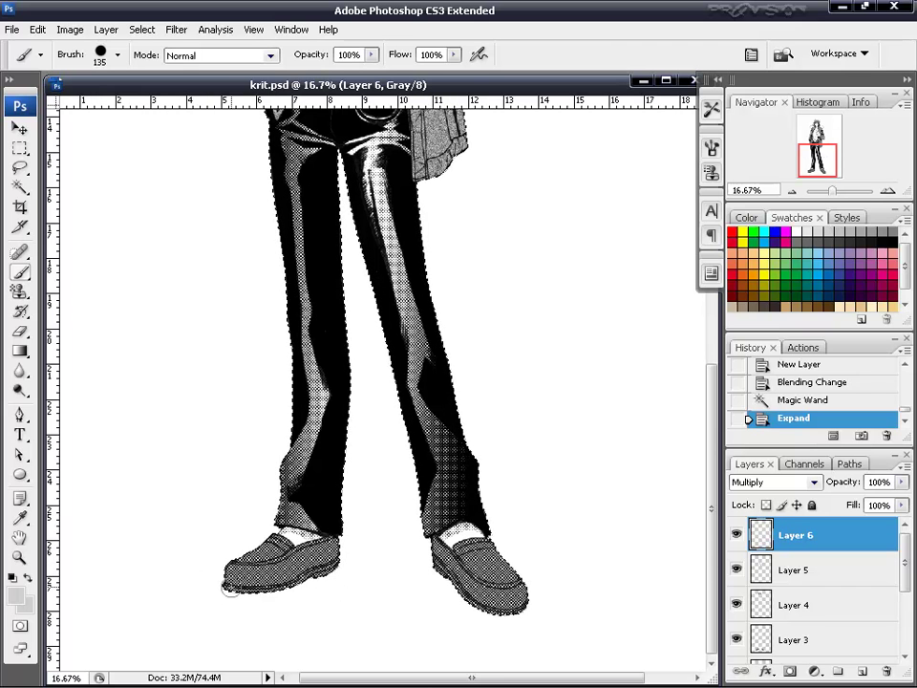
{"action": "mouse_move", "coordinate": [229, 589]}
{"action": "left_mouse_down"}
{"action": "mouse_move", "coordinate": [198, 598]}
{"action": "mouse_move", "coordinate": [276, 651]}
{"action": "mouse_move", "coordinate": [244, 636]}
{"action": "mouse_move", "coordinate": [257, 648]}
{"action": "mouse_move", "coordinate": [209, 603]}
{"action": "mouse_move", "coordinate": [235, 636]}
{"action": "left_mouse_up"}
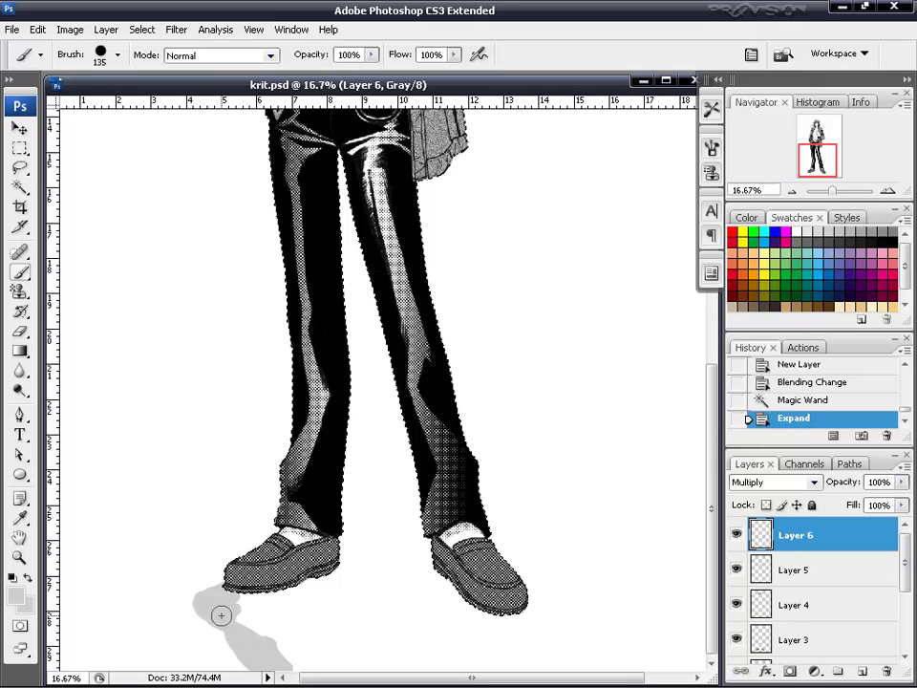
{"action": "left_click_drag", "start_coordinate": [257, 658], "coordinate": [272, 591]}
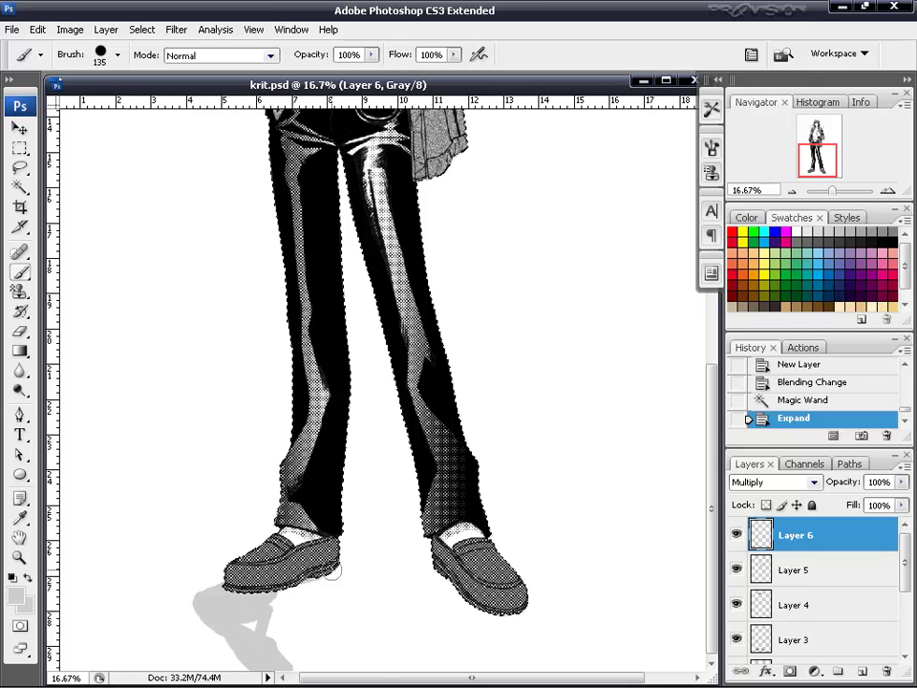
{"action": "left_click_drag", "start_coordinate": [339, 573], "coordinate": [338, 647]}
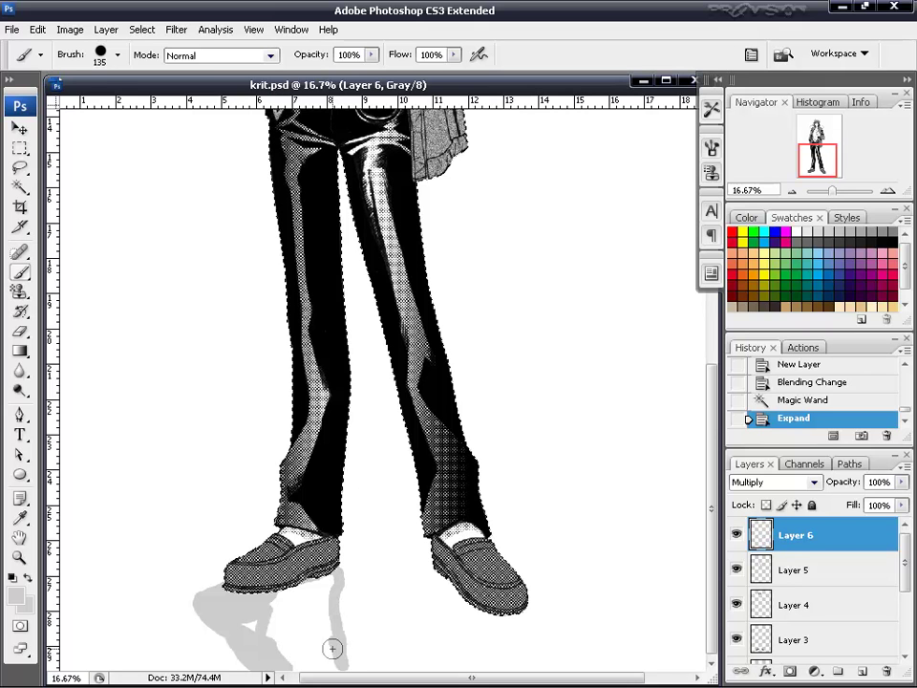
{"action": "mouse_move", "coordinate": [280, 662]}
{"action": "left_mouse_down"}
{"action": "mouse_move", "coordinate": [235, 630]}
{"action": "mouse_move", "coordinate": [330, 577]}
{"action": "mouse_move", "coordinate": [303, 633]}
{"action": "mouse_move", "coordinate": [324, 634]}
{"action": "left_mouse_up"}
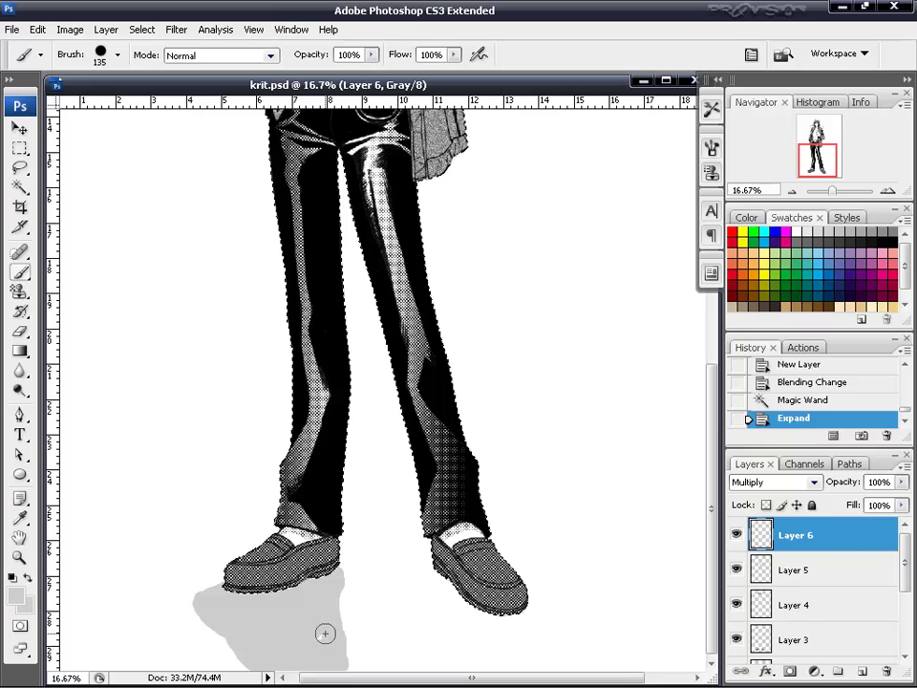
{"action": "mouse_move", "coordinate": [336, 575]}
{"action": "left_mouse_down"}
{"action": "mouse_move", "coordinate": [353, 598]}
{"action": "mouse_move", "coordinate": [336, 638]}
{"action": "left_mouse_up"}
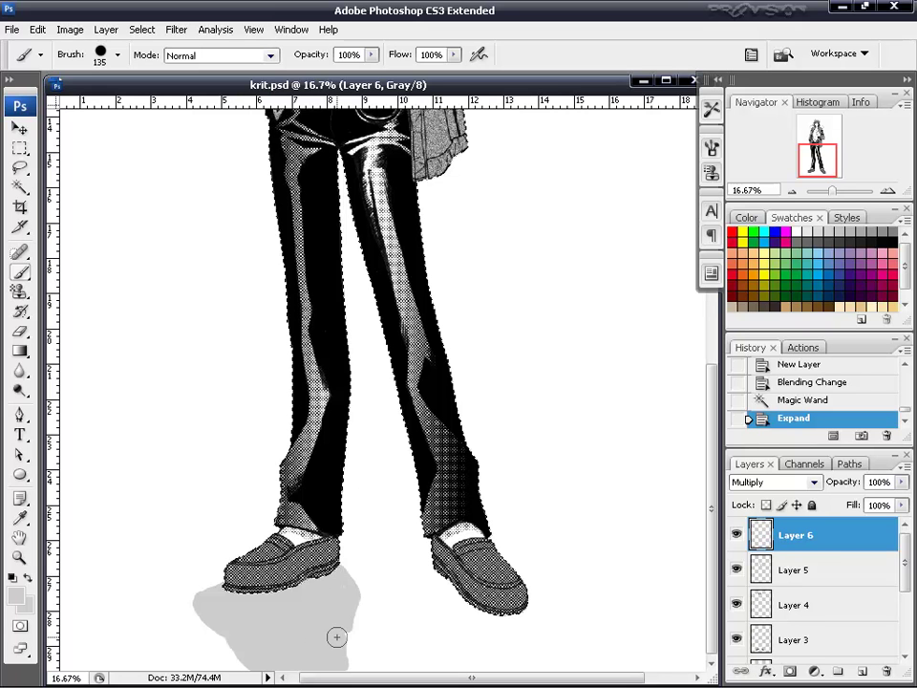
{"action": "left_click", "coordinate": [349, 680]}
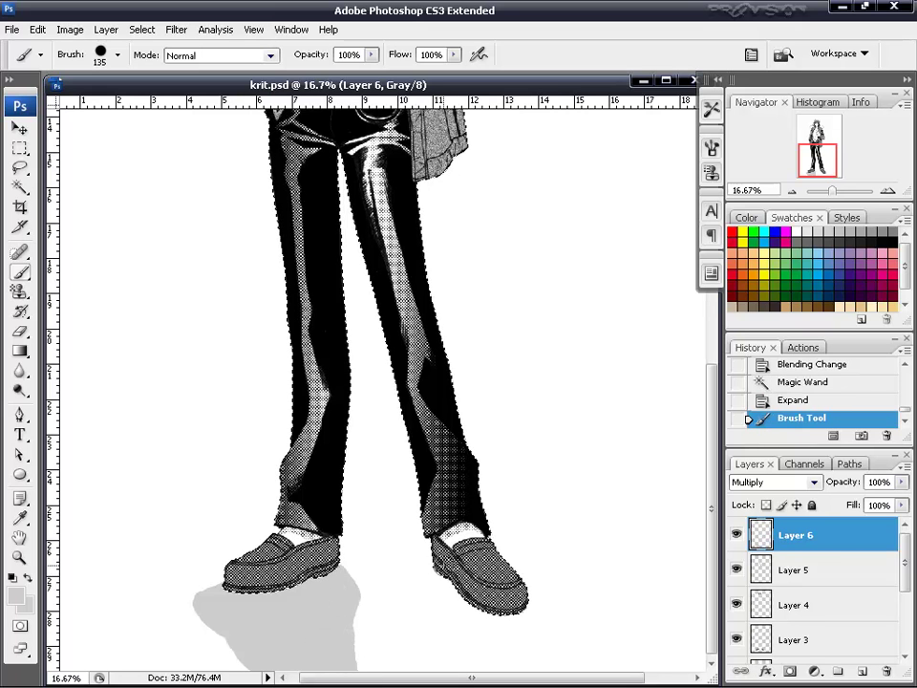
Paint the matching grey cast shadow beneath the right shoe.
{"action": "left_click_drag", "start_coordinate": [435, 576], "coordinate": [445, 586]}
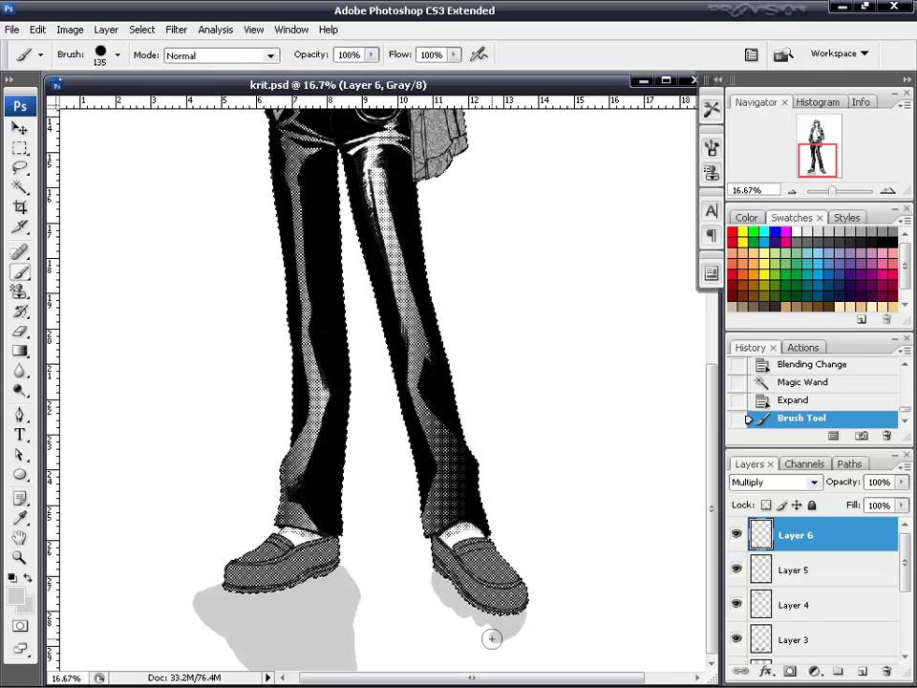
{"action": "mouse_move", "coordinate": [492, 638]}
{"action": "left_mouse_down"}
{"action": "mouse_move", "coordinate": [483, 641]}
{"action": "mouse_move", "coordinate": [493, 628]}
{"action": "left_mouse_up"}
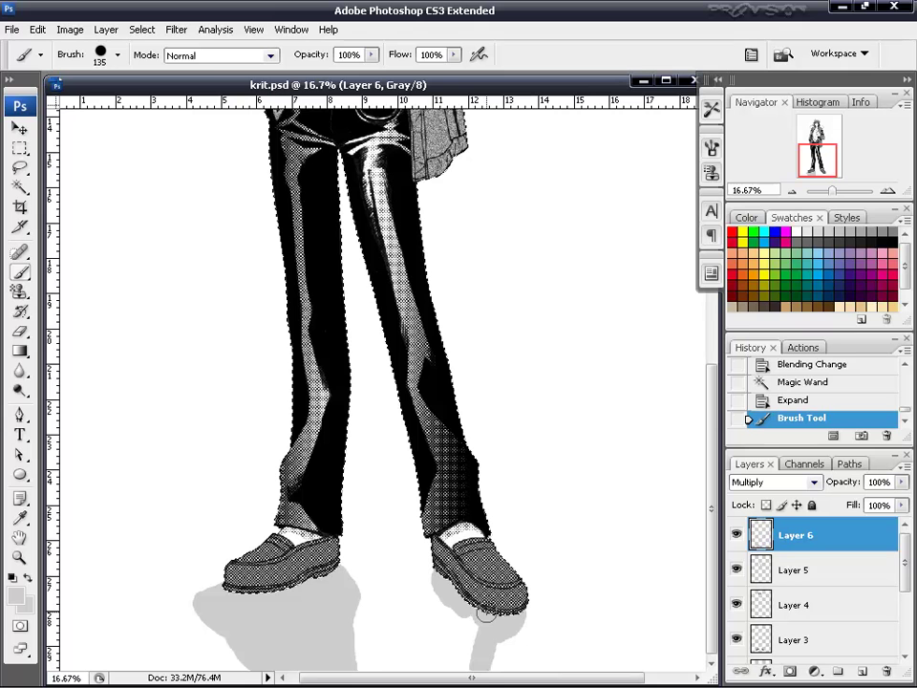
{"action": "mouse_move", "coordinate": [464, 671]}
{"action": "left_mouse_down"}
{"action": "mouse_move", "coordinate": [440, 649]}
{"action": "mouse_move", "coordinate": [440, 581]}
{"action": "mouse_move", "coordinate": [434, 632]}
{"action": "mouse_move", "coordinate": [441, 608]}
{"action": "left_mouse_up"}
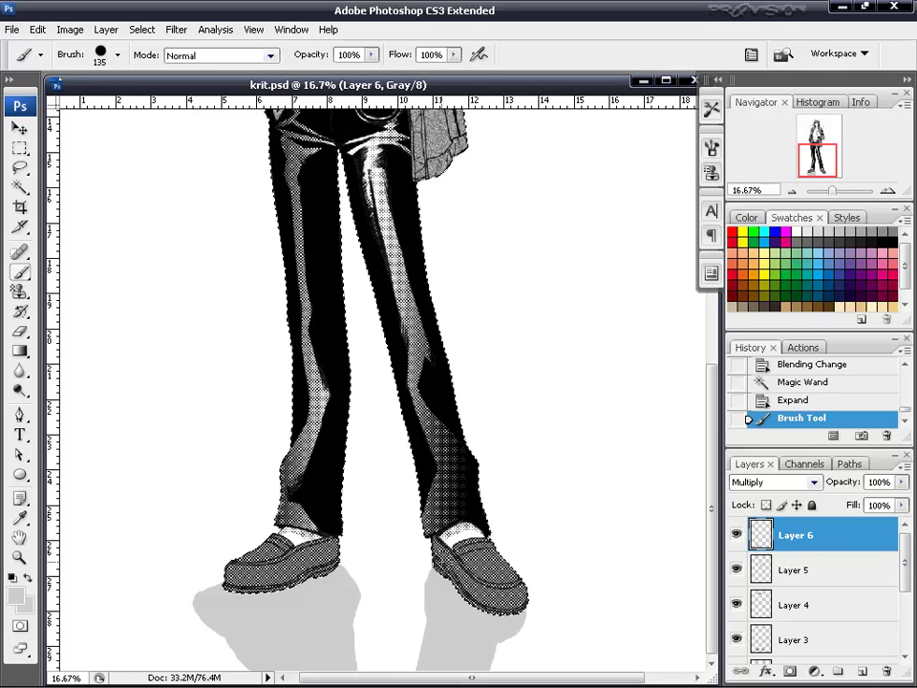
{"action": "left_click", "coordinate": [487, 666]}
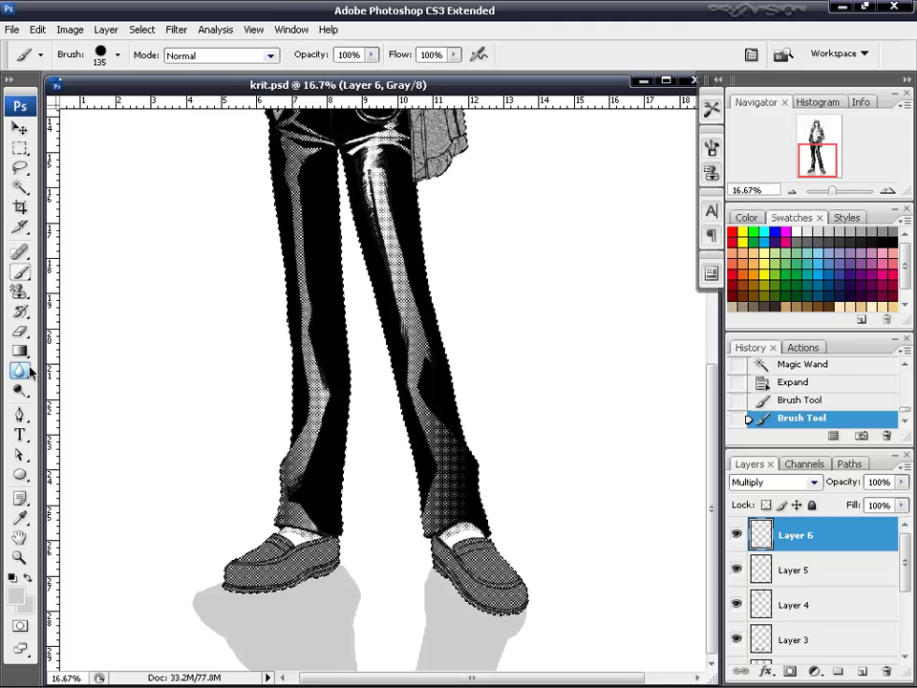
Erase excess shadow paint, zoom out to the whole figure, and deselect with Ctrl+D.
{"action": "left_click", "coordinate": [19, 331]}
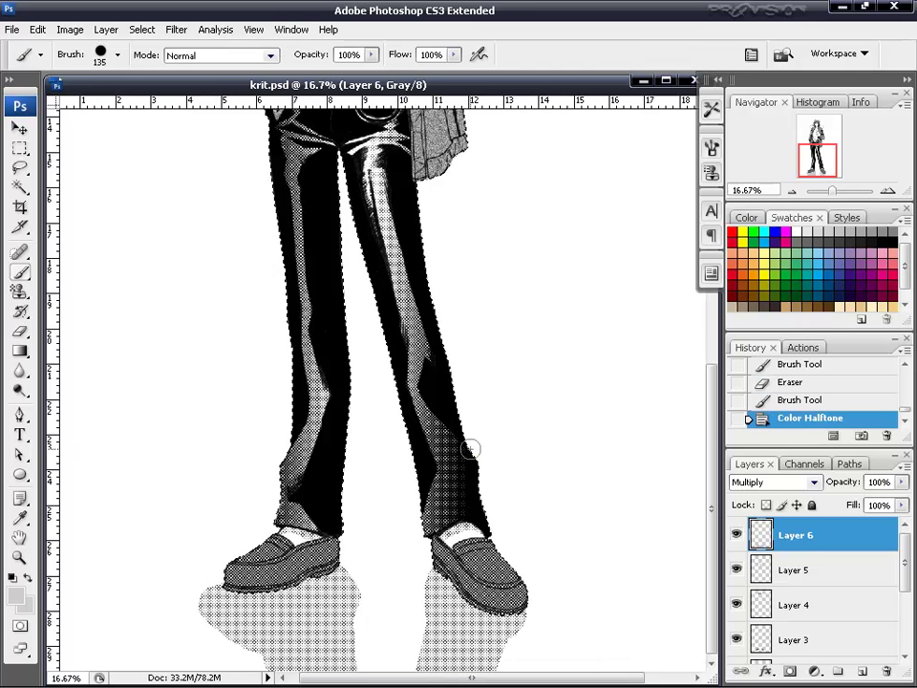
{"action": "left_click", "coordinate": [792, 192]}
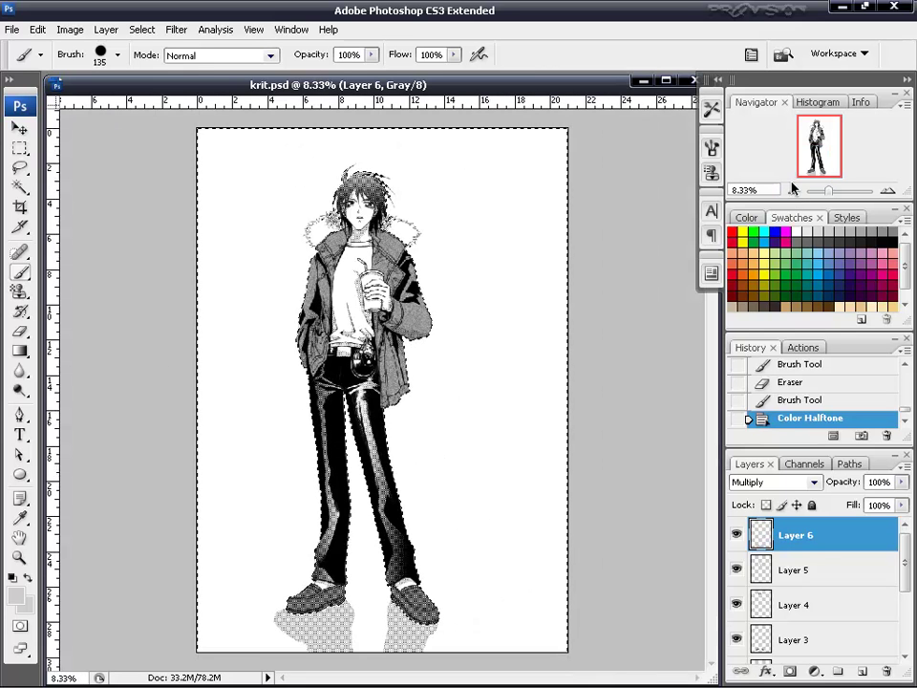
{"action": "key", "text": "ctrl+d"}
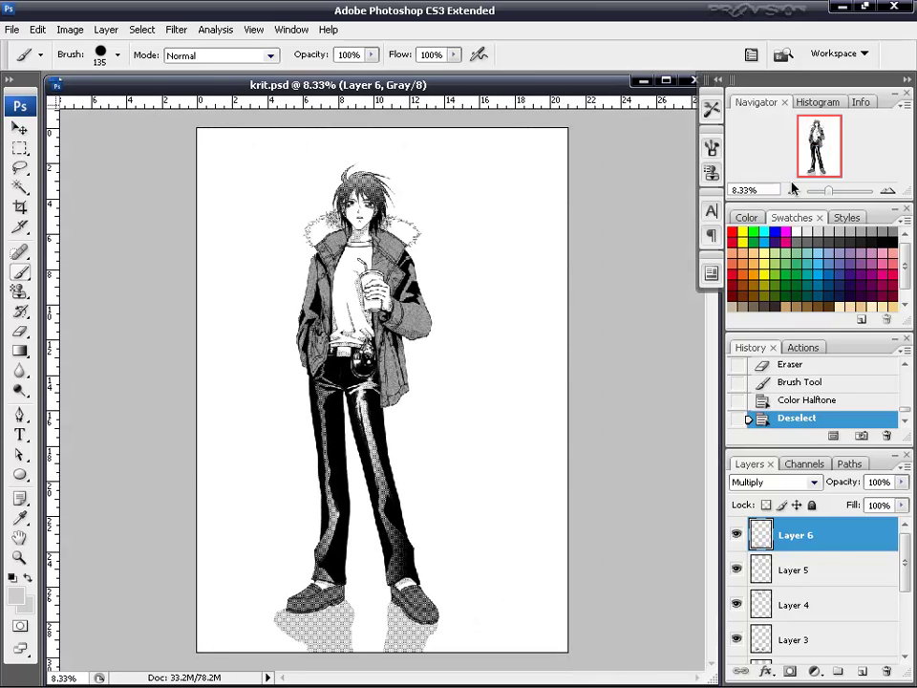